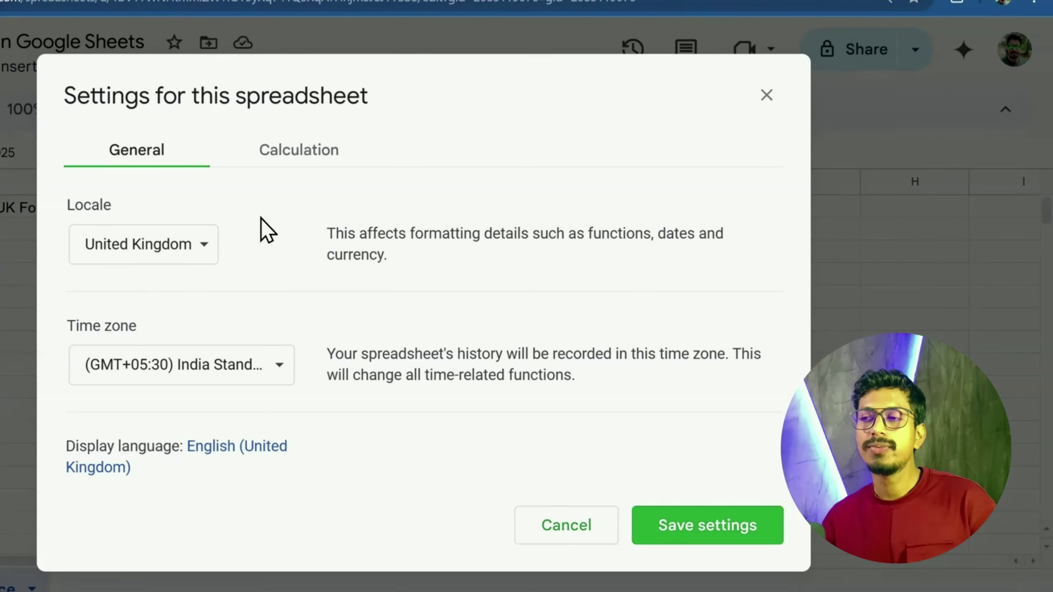
- Review the available locales in the spreadsheet settings, keep United Kingdom selected, and close the settings without saving
double_click(103, 205)
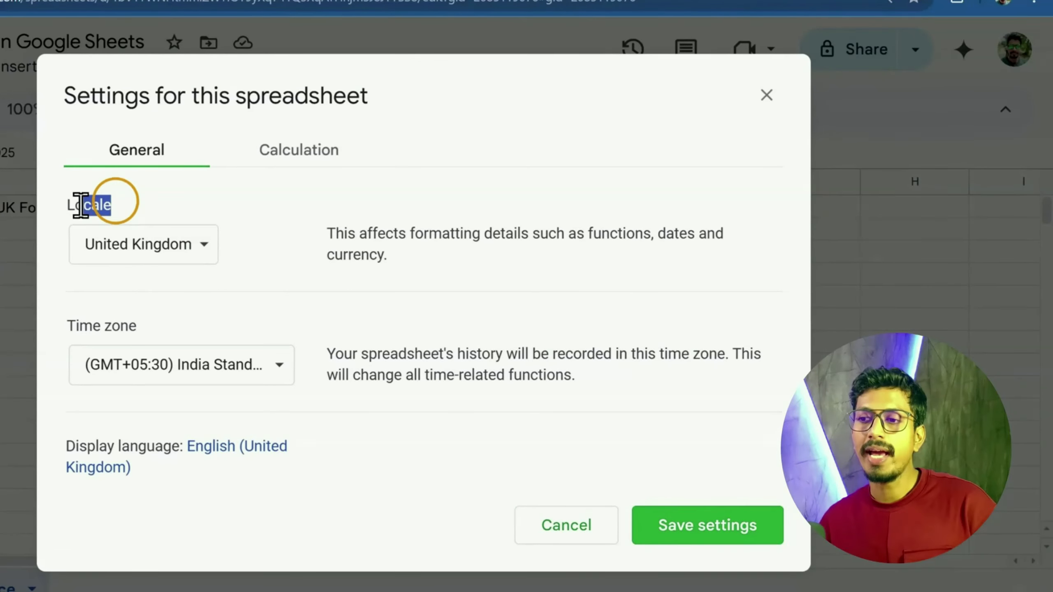
left_click(201, 247)
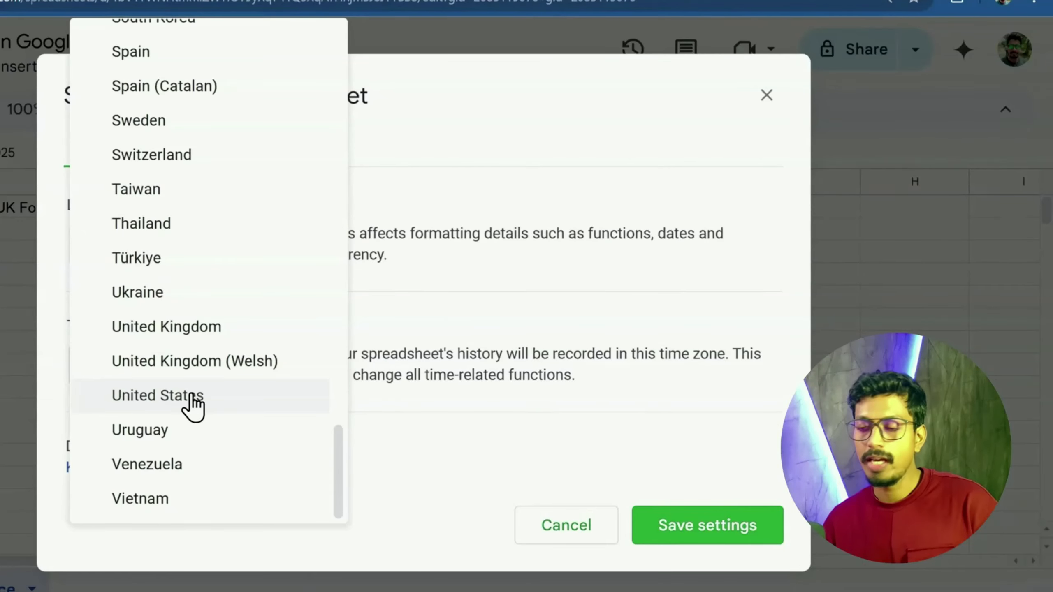
scroll(219, 346, "up", 4)
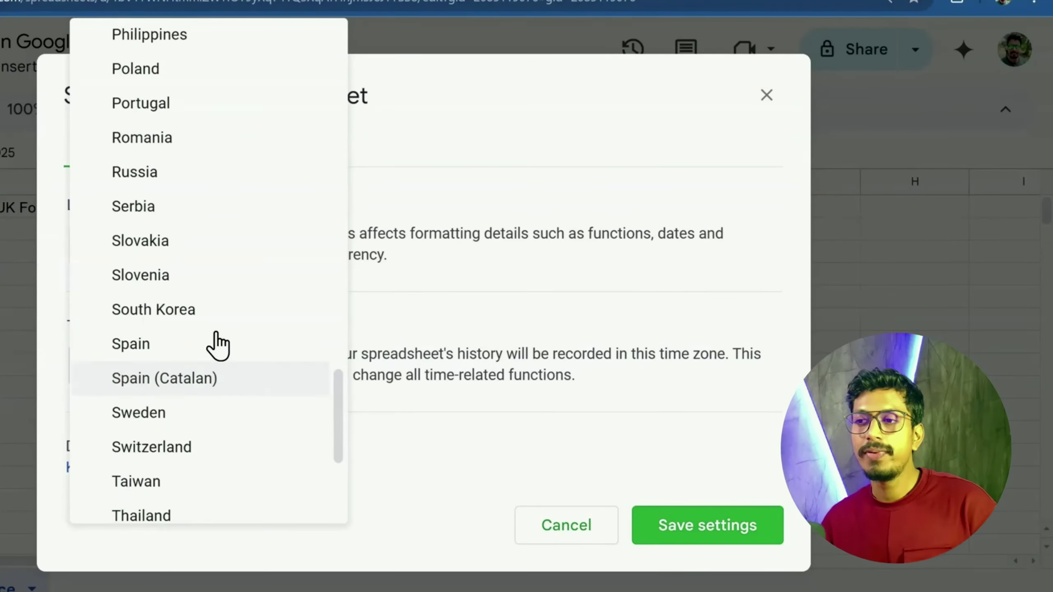
scroll(218, 345, "down", 2)
scroll(216, 338, "down", 3)
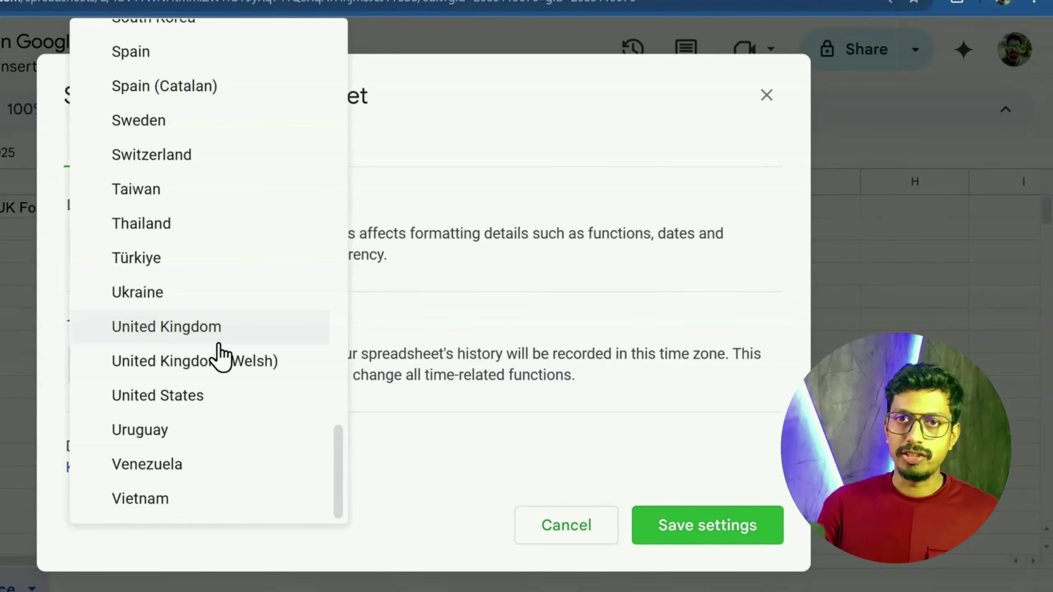
left_click(223, 332)
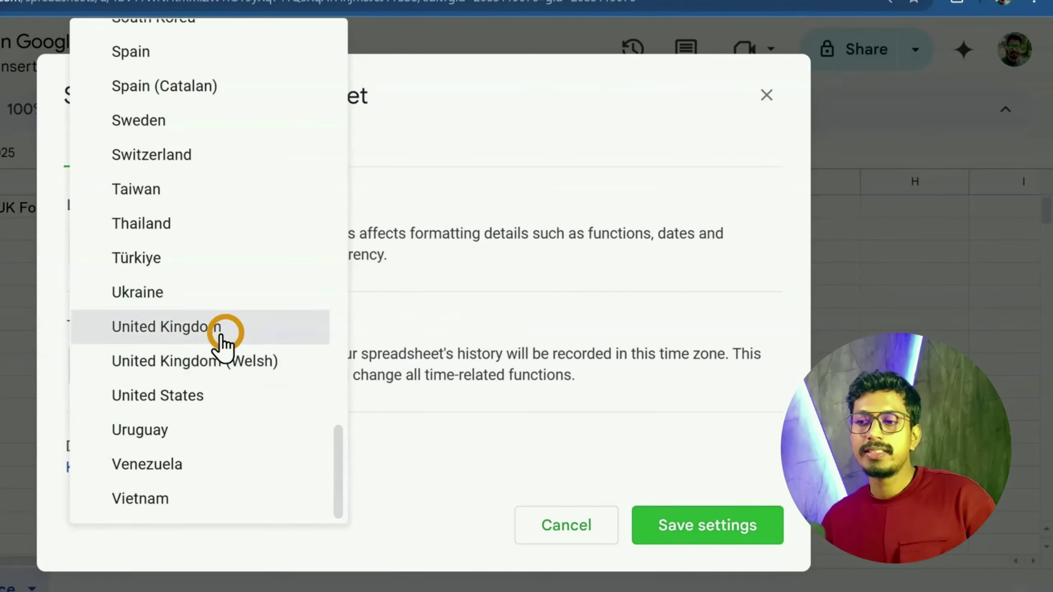
left_click(766, 95)
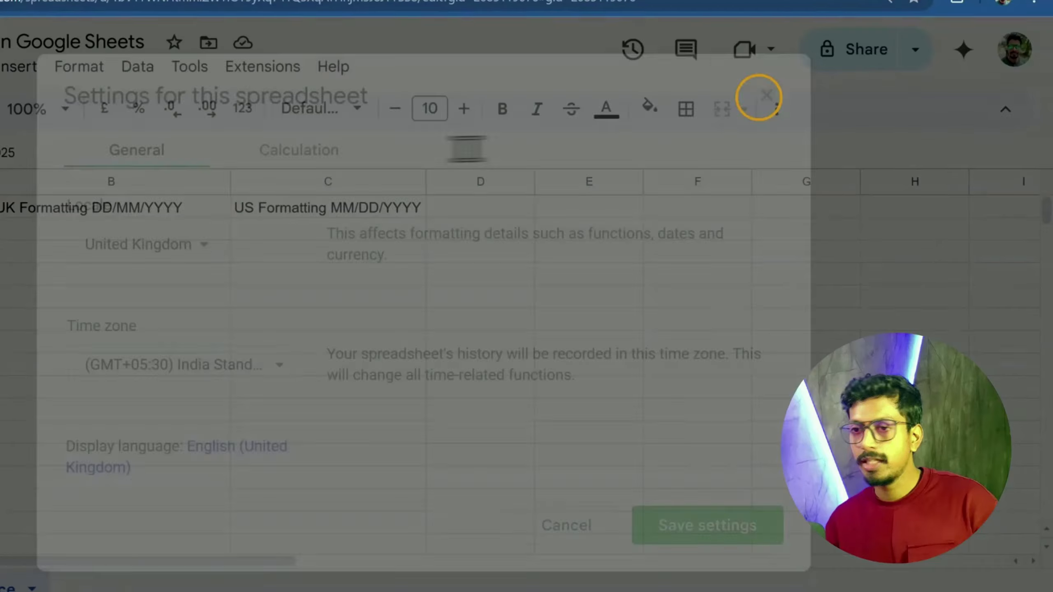
- Enter 02/06 in cell A5 and inspect the full date stored in it
left_click(183, 254)
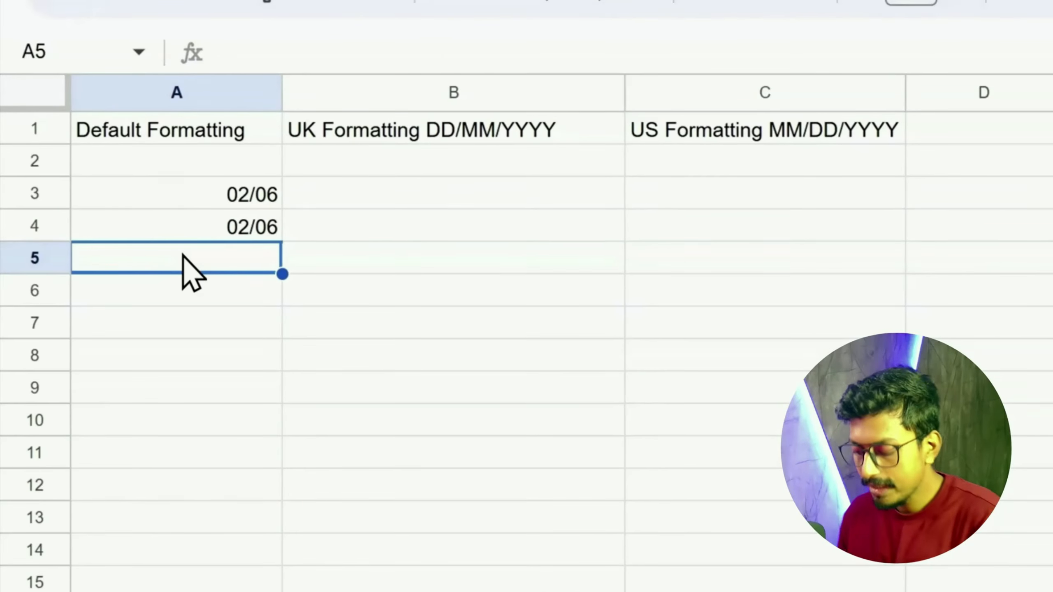
type("0206")
key("BackSpace")
key("BackSpace")
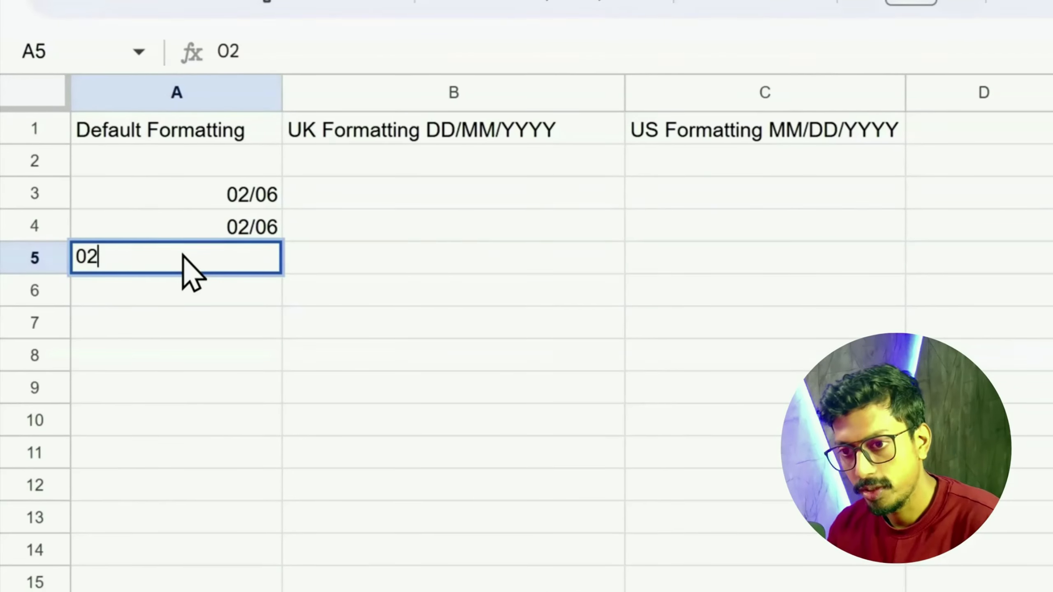
type("/06")
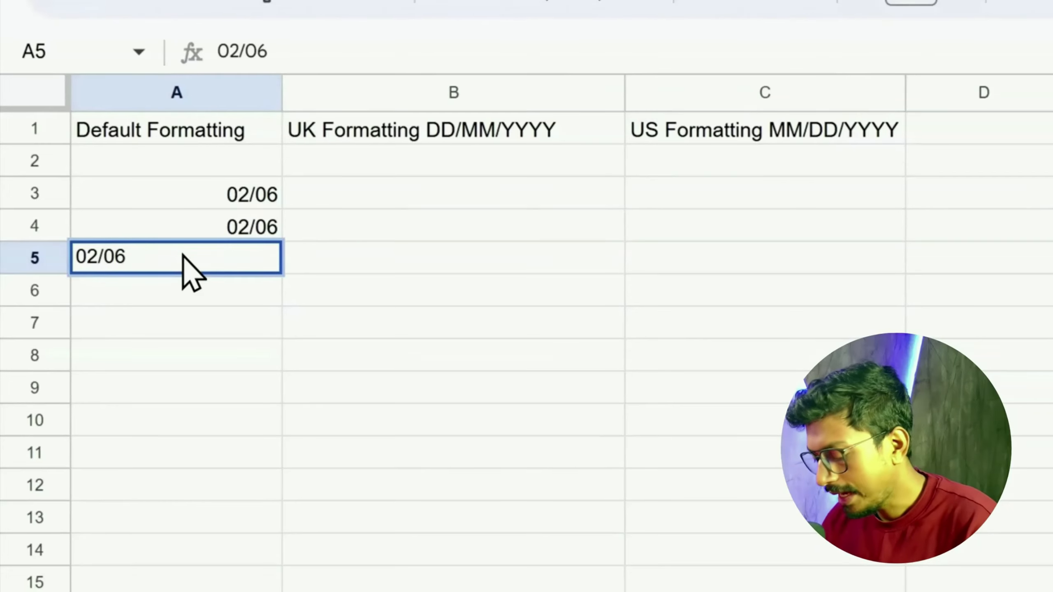
key("Return")
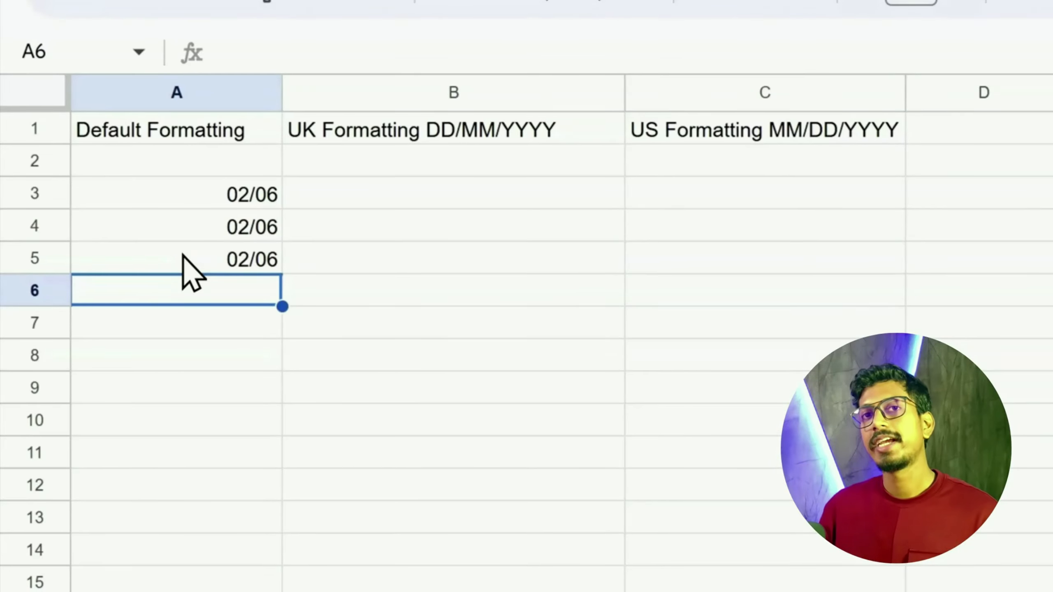
double_click(268, 261)
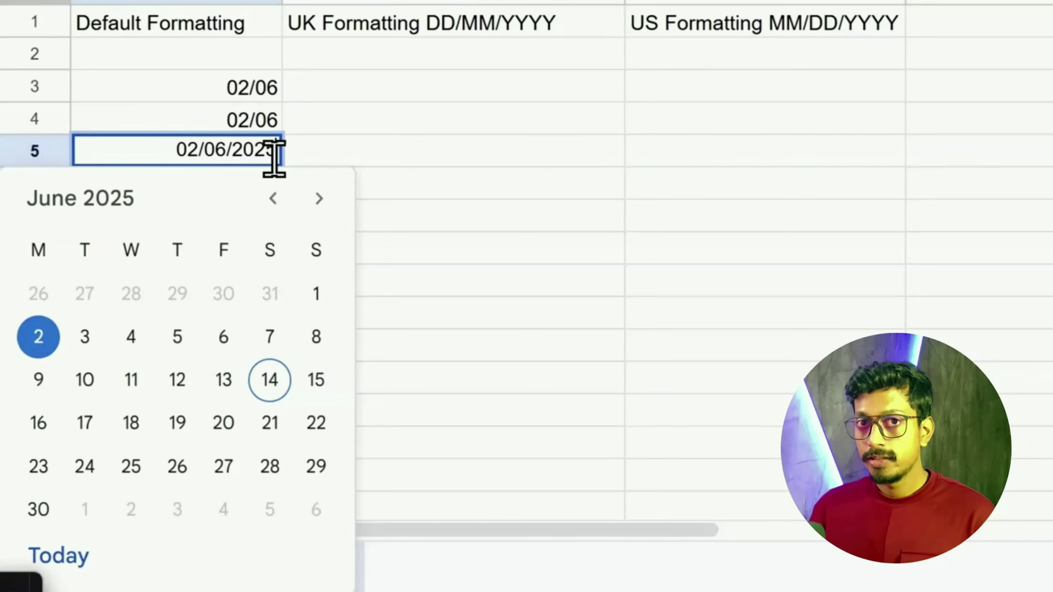
key("Tab")
- Enter 02/14/2025 in cell A6 under the Default Formatting column
left_click(203, 193)
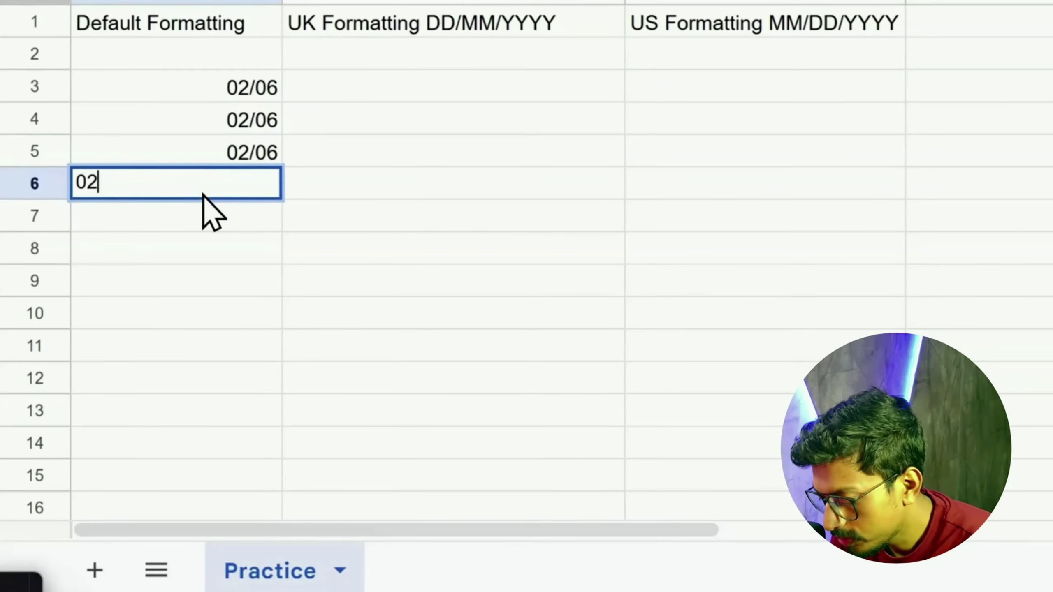
type("02/14/20")
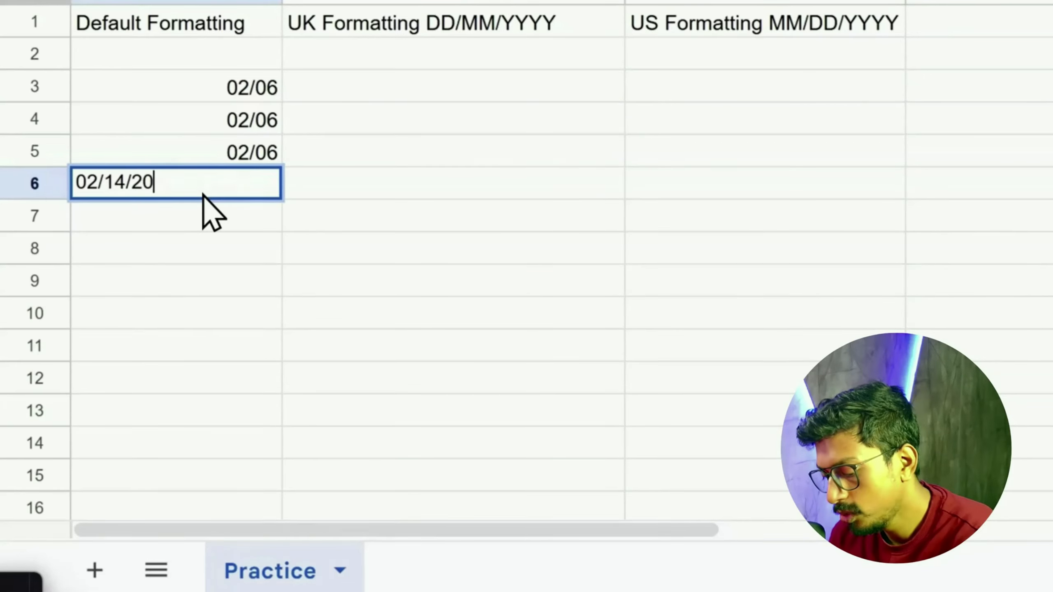
type("25")
key("Return")
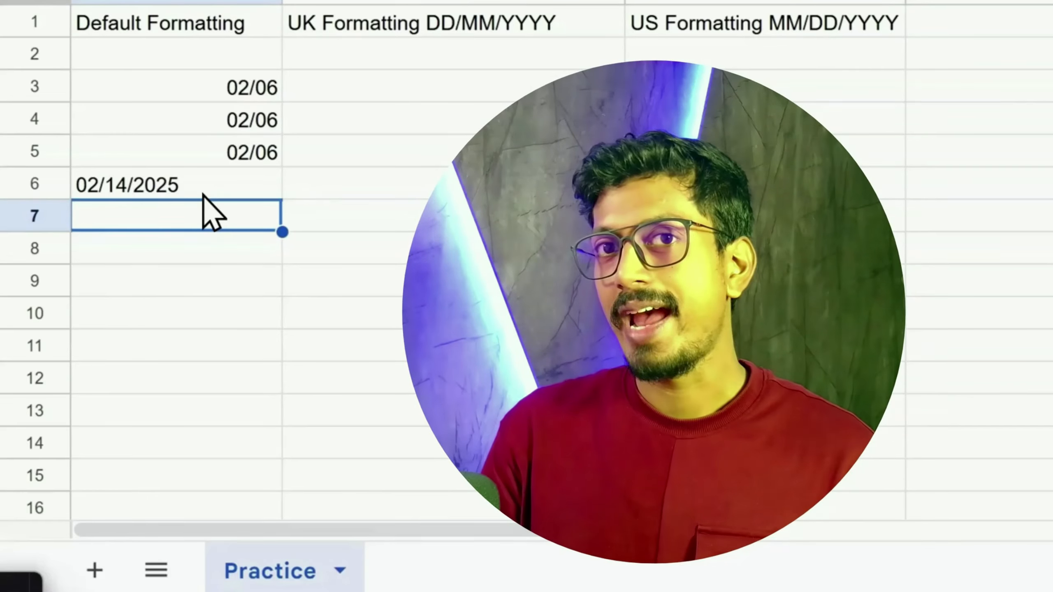
- Change the spreadsheet's locale to United States, then save and reload the file
left_click(80, 54)
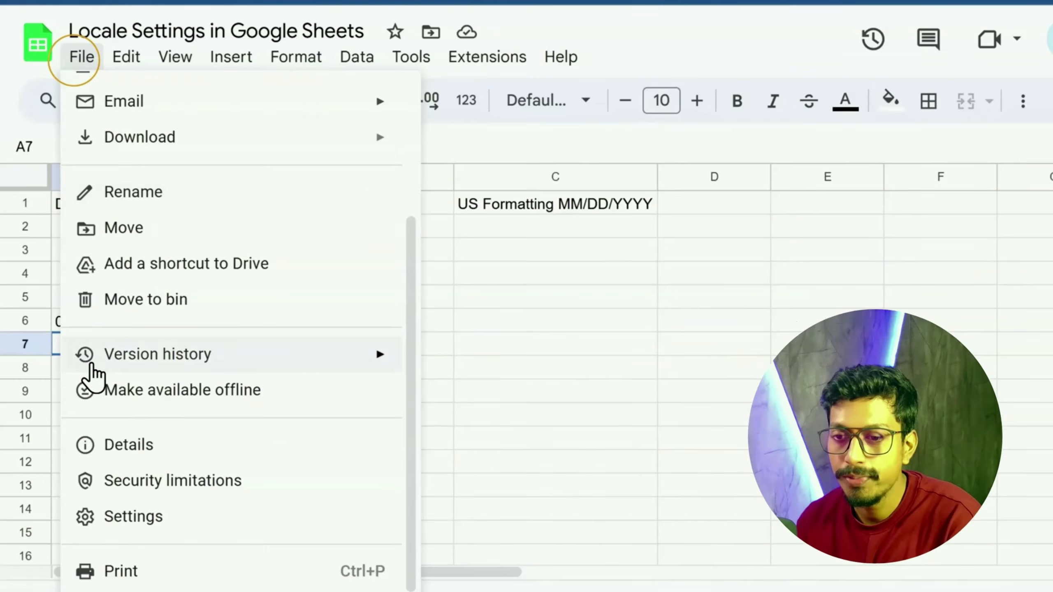
left_click(122, 513)
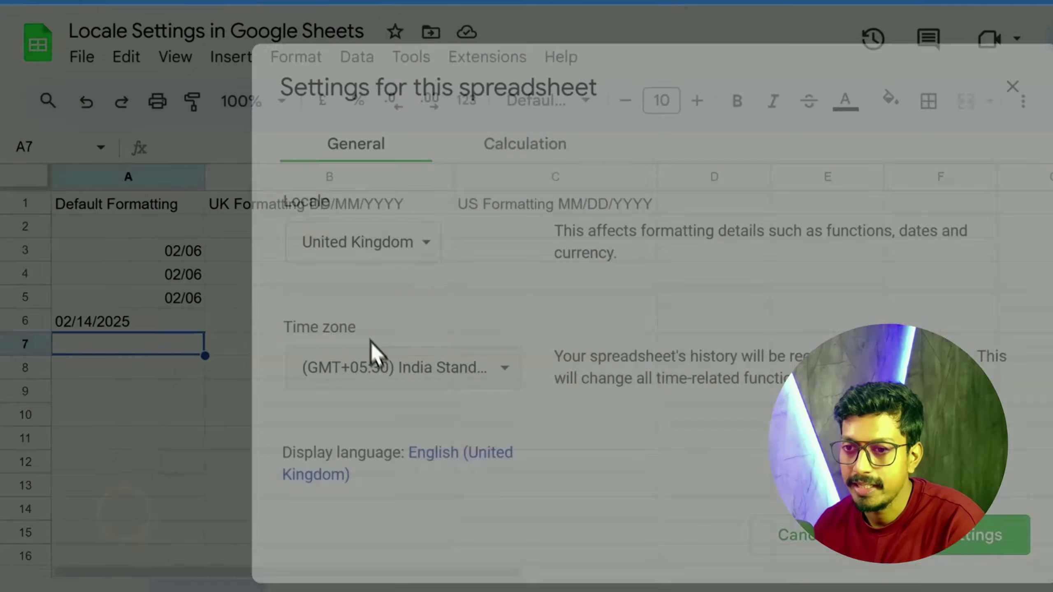
left_click(363, 242)
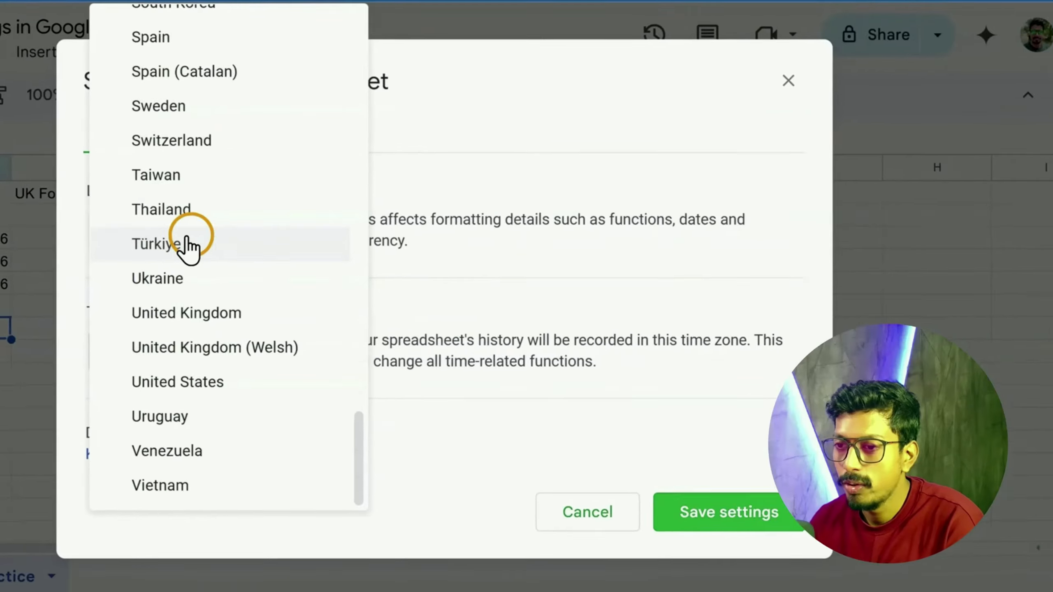
left_click(172, 382)
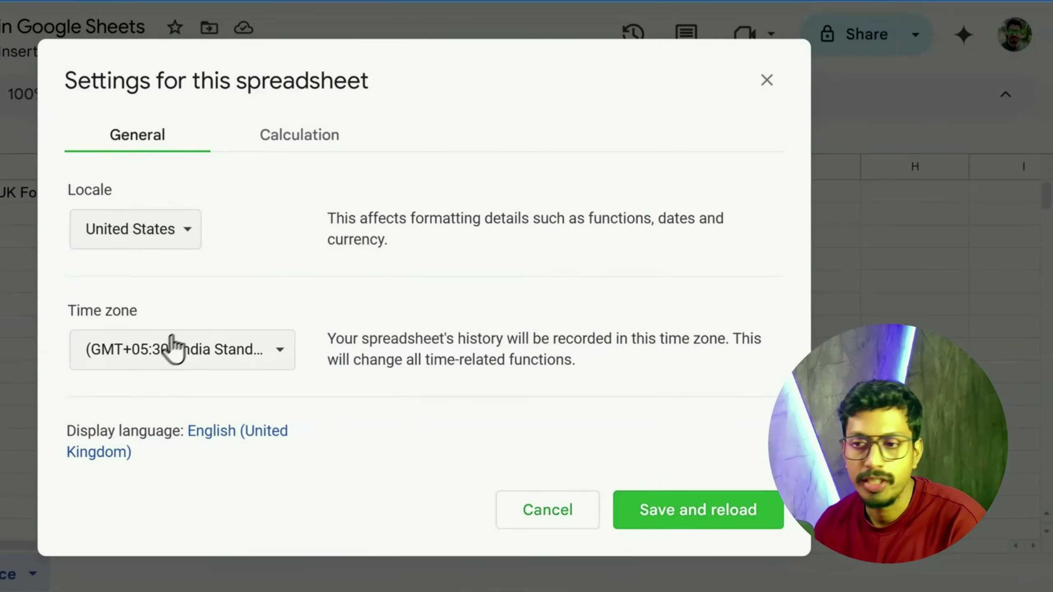
left_click(668, 515)
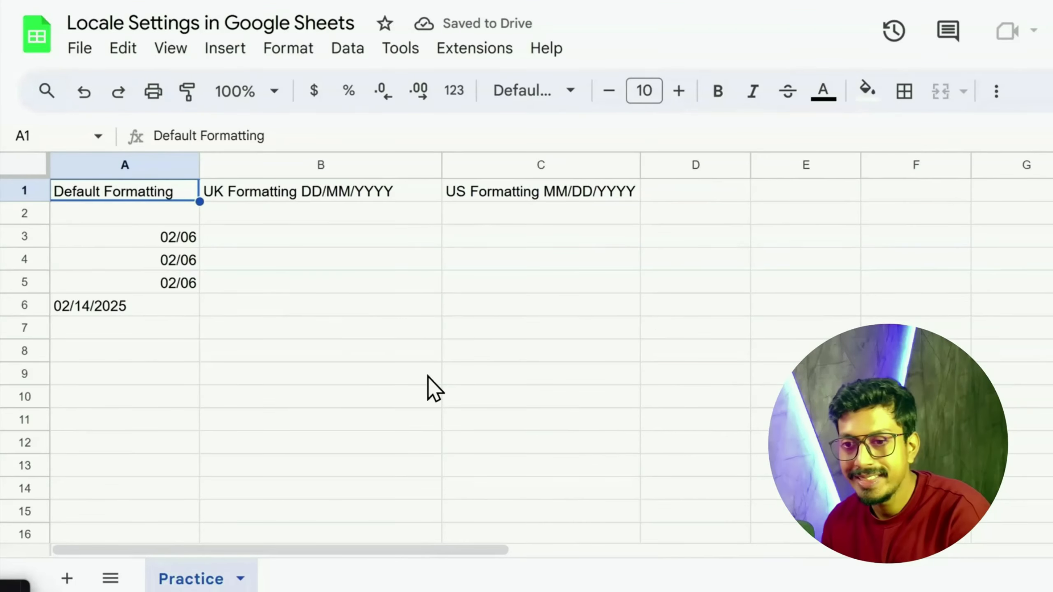
- Check the 02/14/2025 entry in cell A6 and apply the Date number format to it
left_click(148, 312)
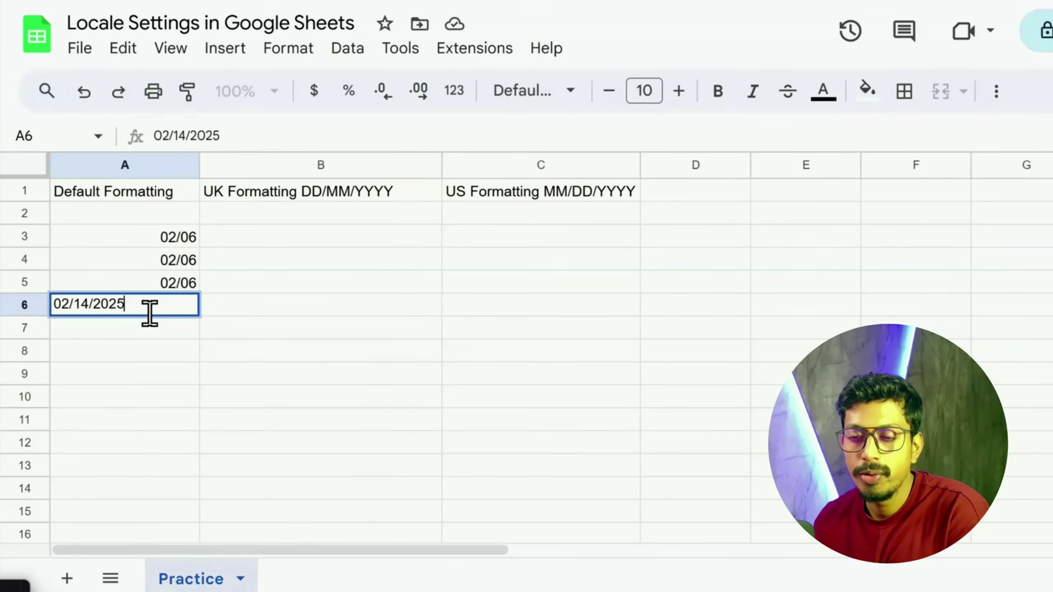
double_click(150, 312)
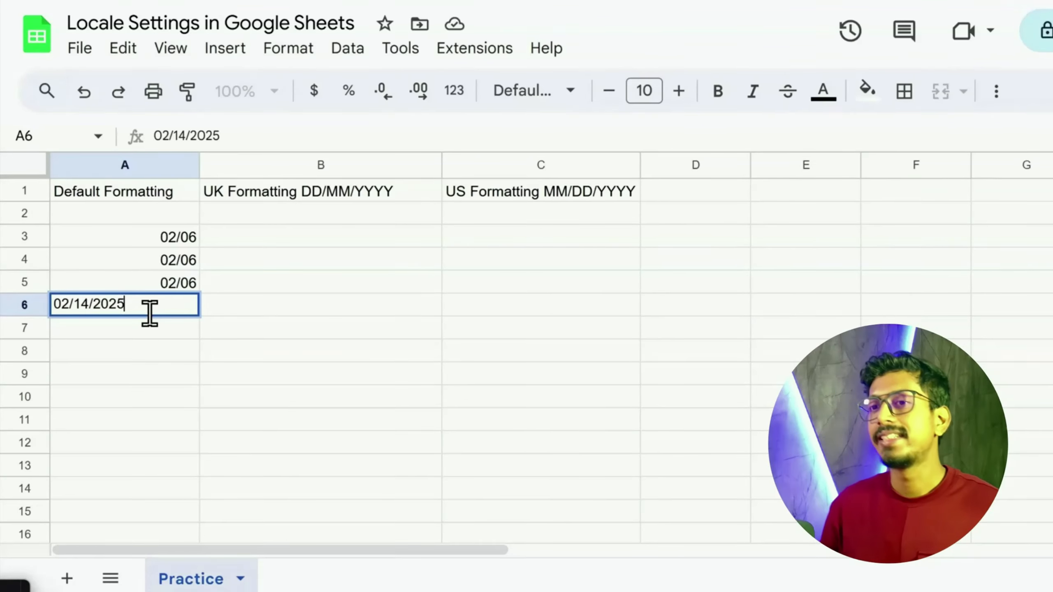
left_click(143, 308)
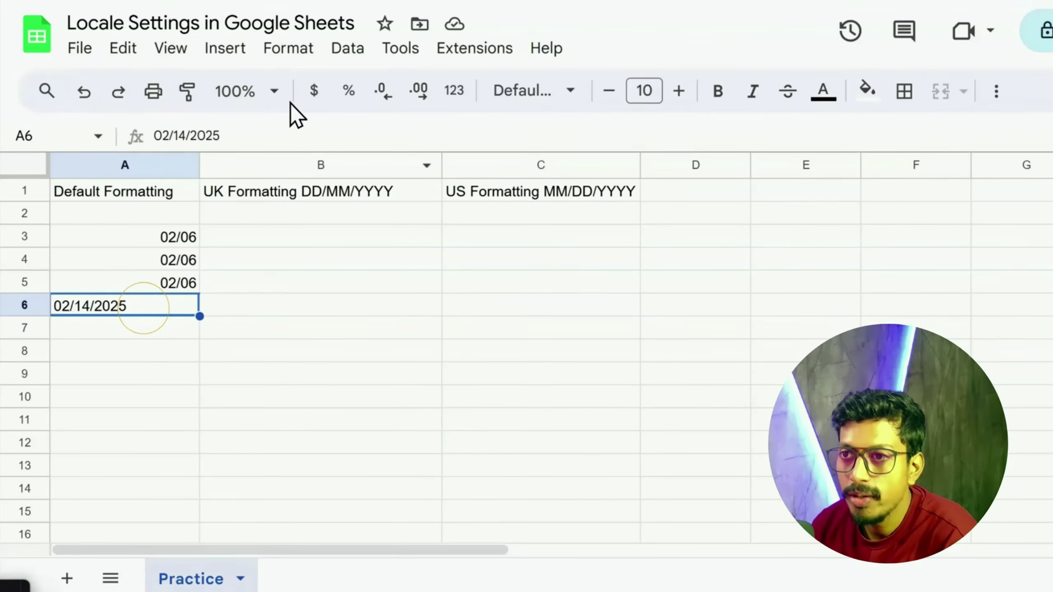
left_click(281, 49)
left_click(320, 135)
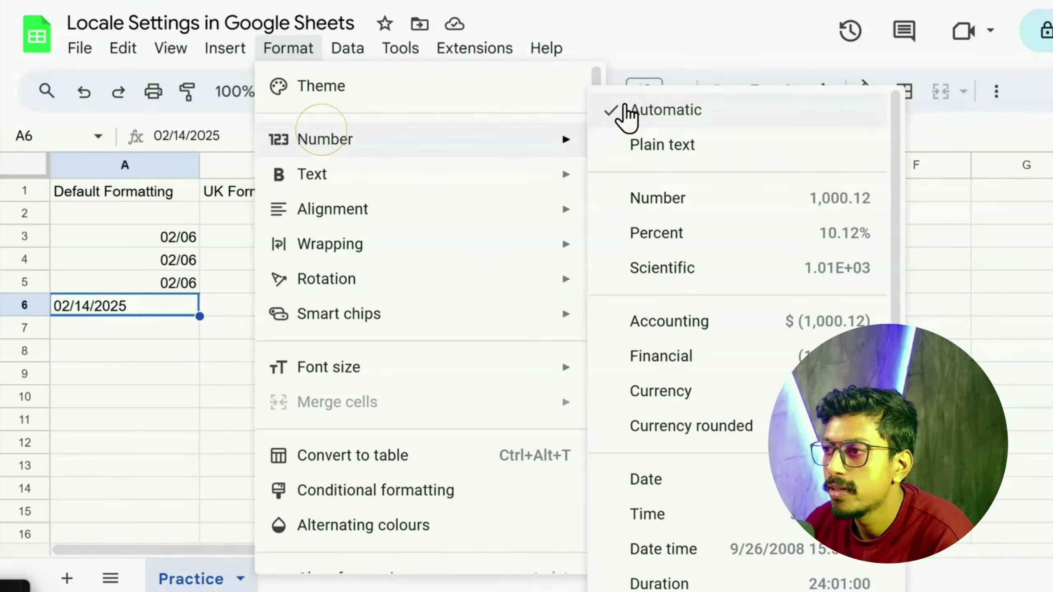
scroll(672, 315, "down", 4)
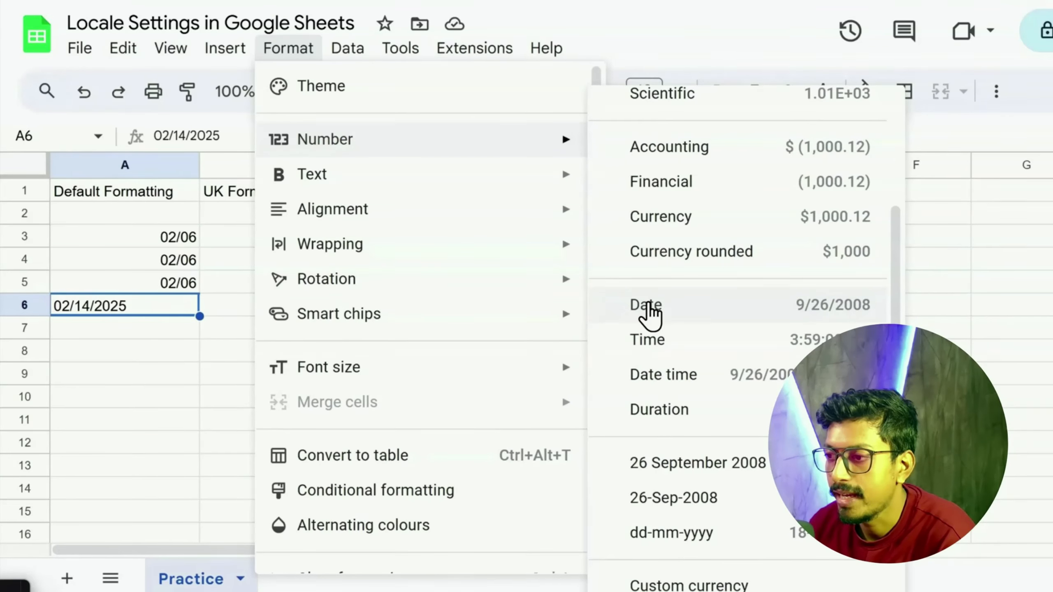
left_click(650, 310)
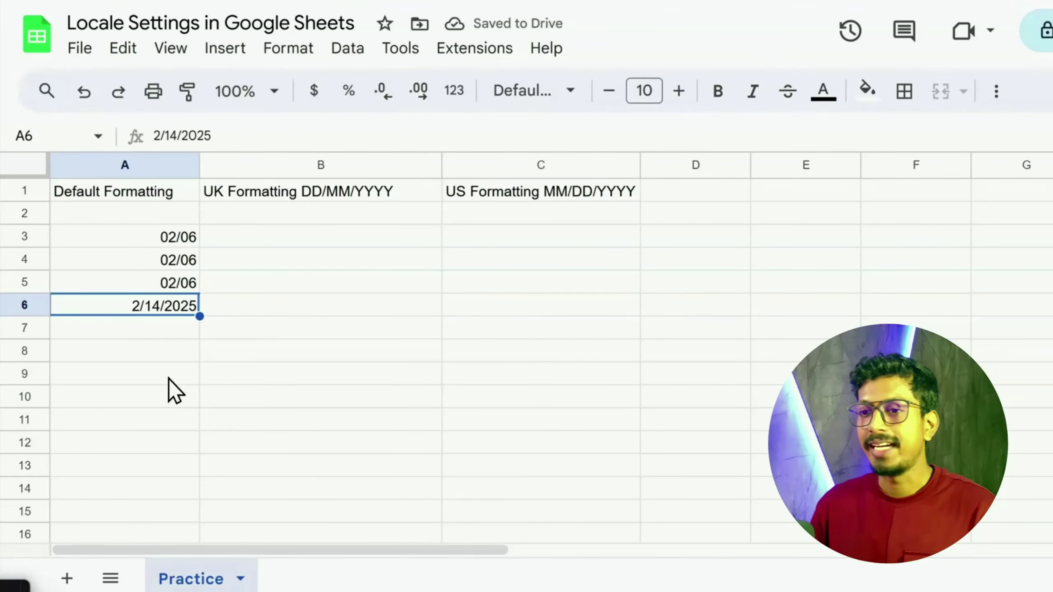
- Inspect the full dates stored in cells A6 and A3 using their date pickers
double_click(161, 313)
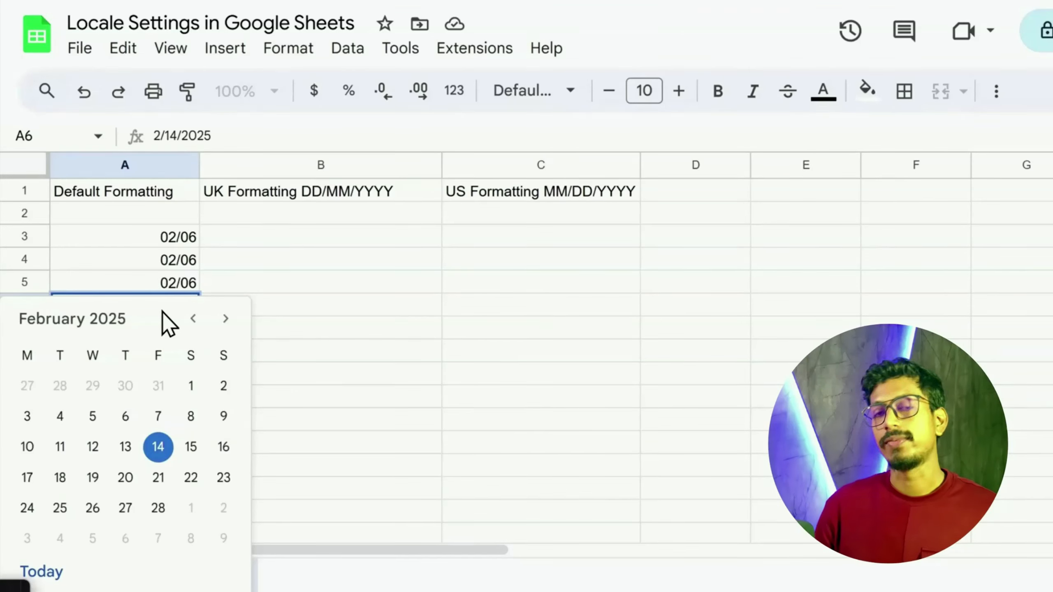
left_click(330, 237)
left_click(159, 238)
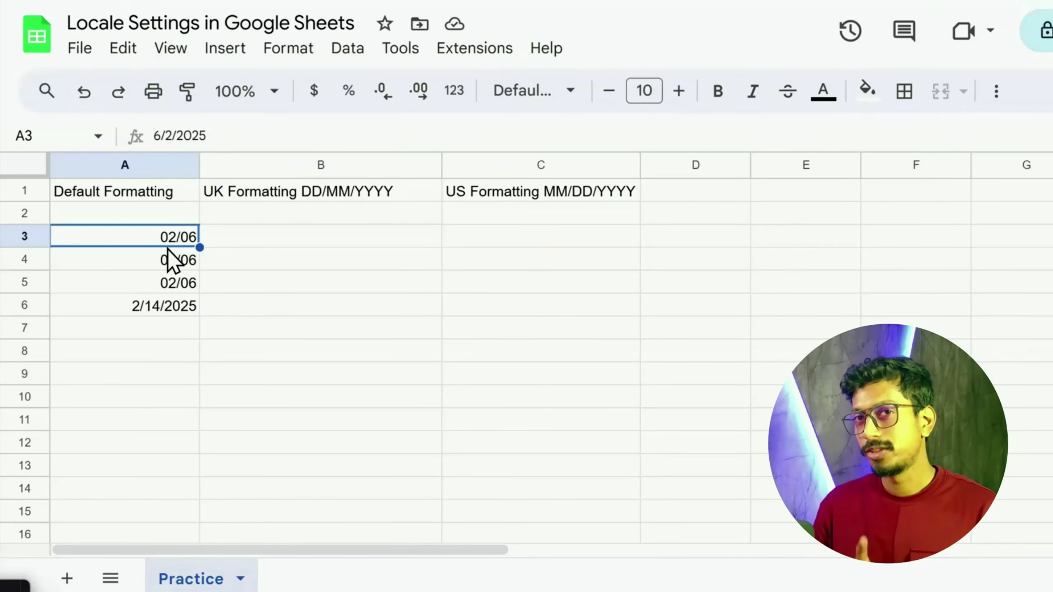
double_click(190, 234)
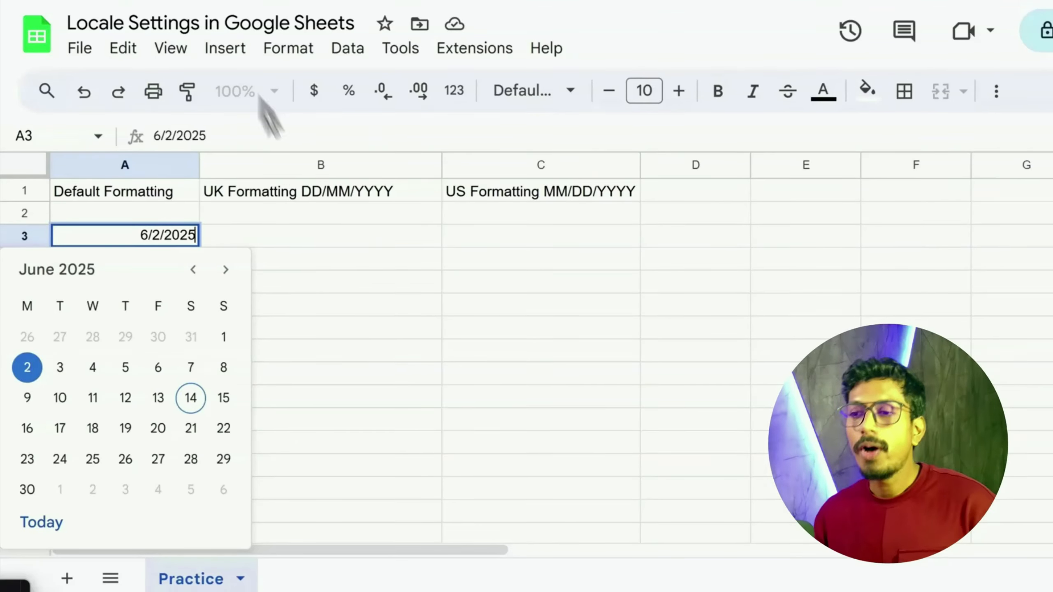
left_click(292, 239)
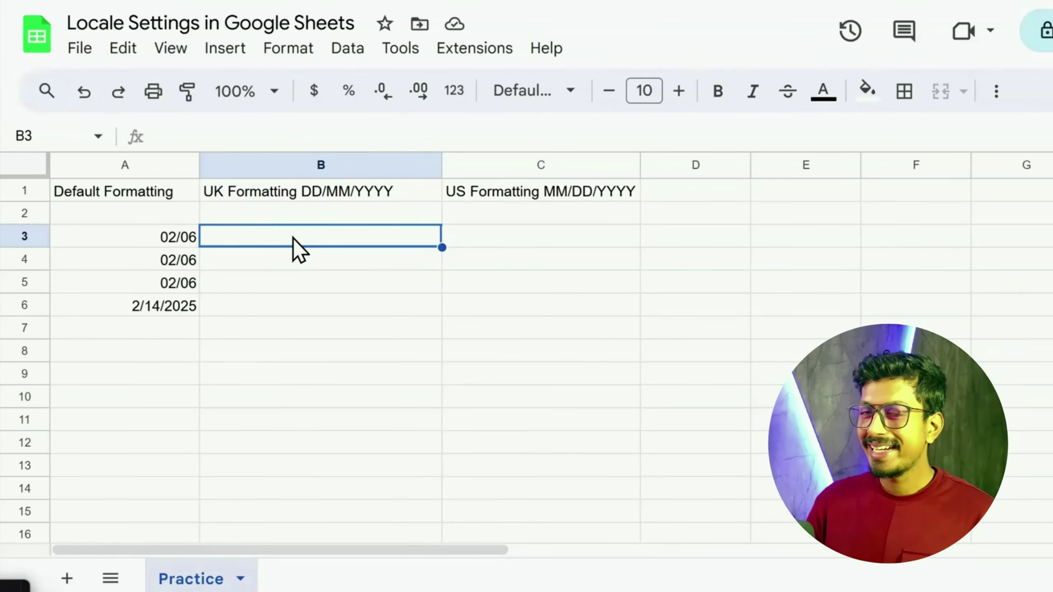
left_click(494, 249)
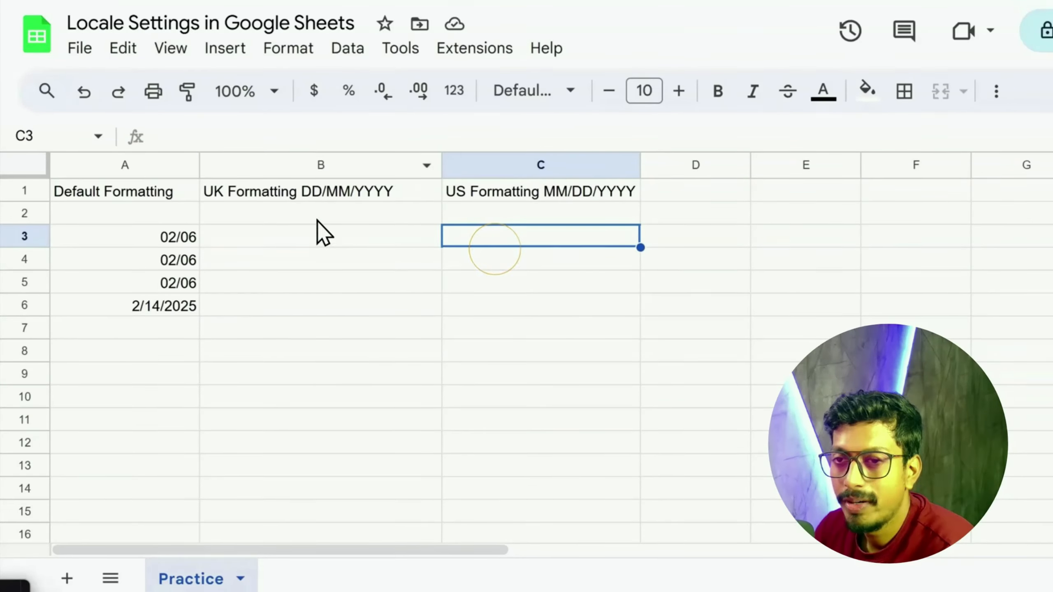
- Apply the custom number format dd-mm-yyyy to cells B2:B1000 in the UK Formatting column
left_click(339, 167, "ctrl")
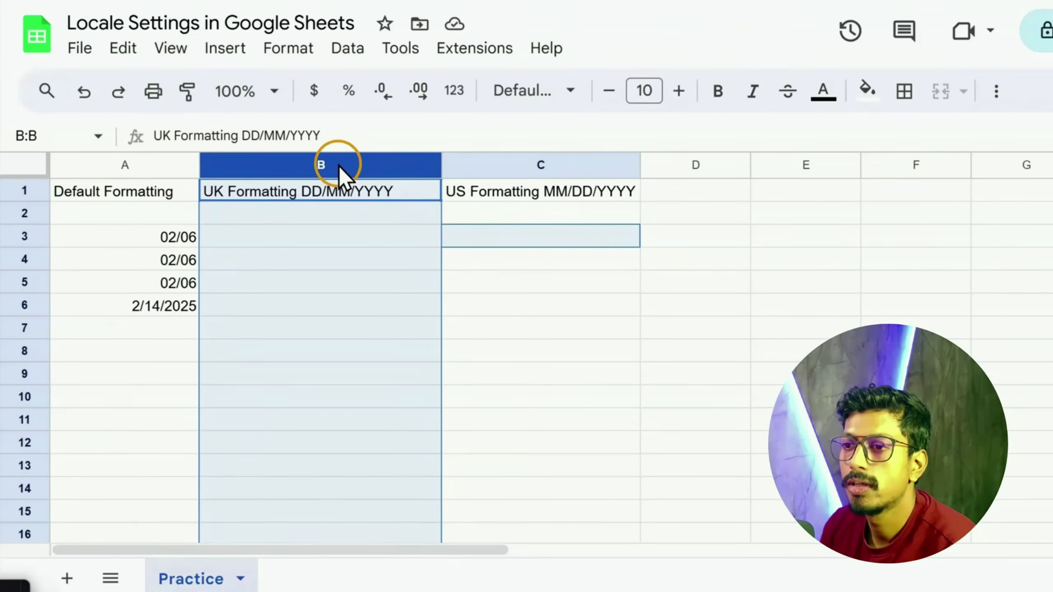
left_click(346, 192, "ctrl")
left_click(285, 48)
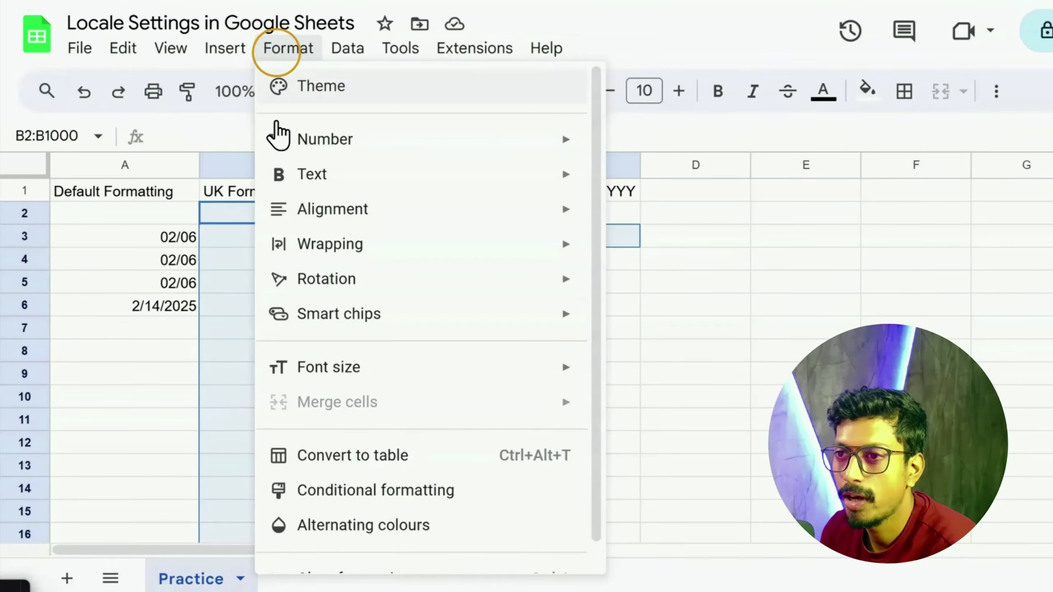
scroll(303, 324, "down", 1)
left_click(400, 111)
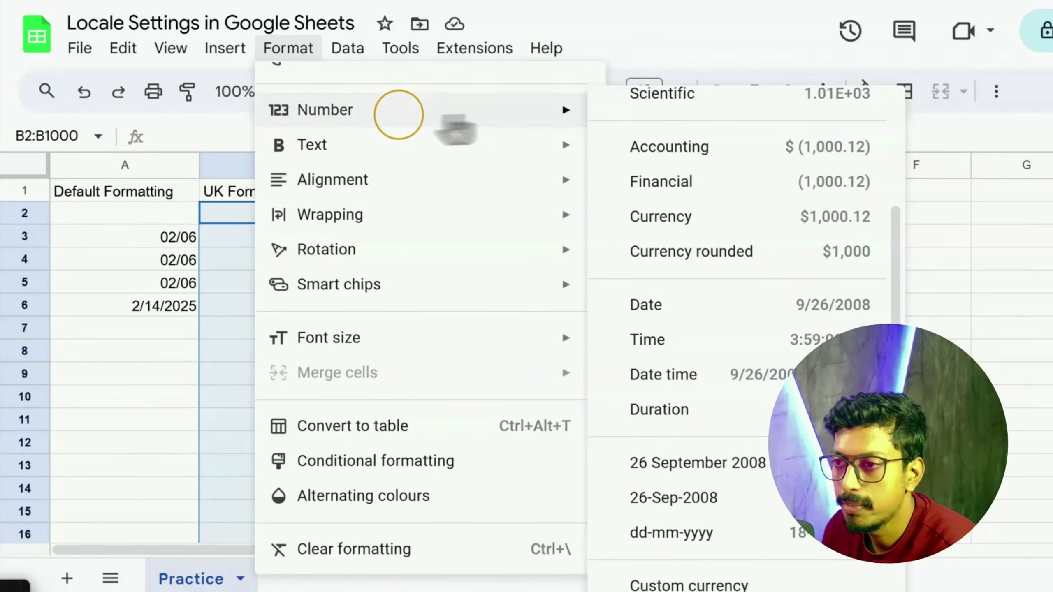
scroll(729, 384, "down", 2)
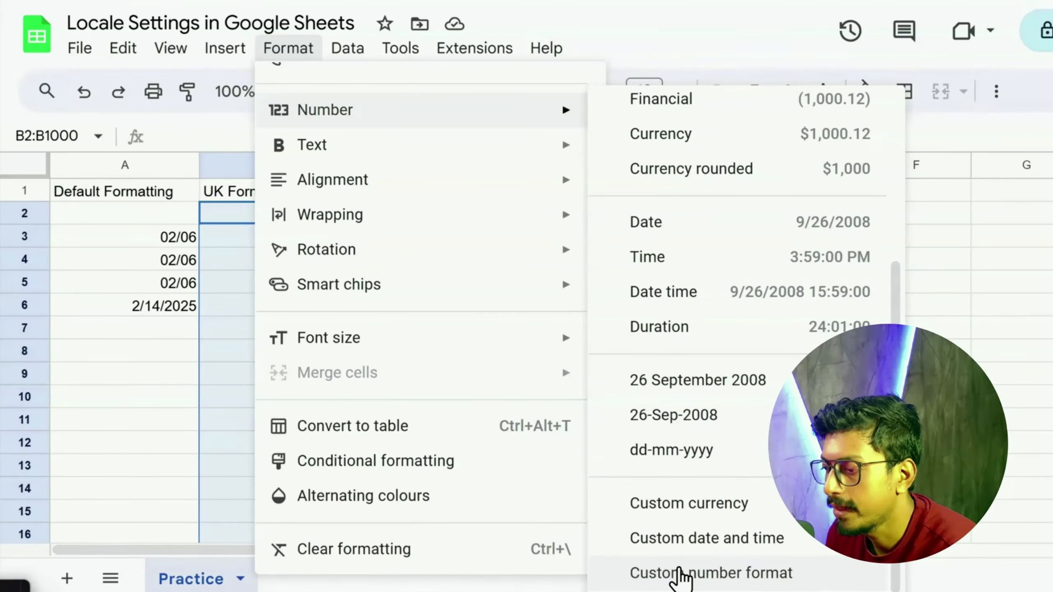
left_click(680, 577)
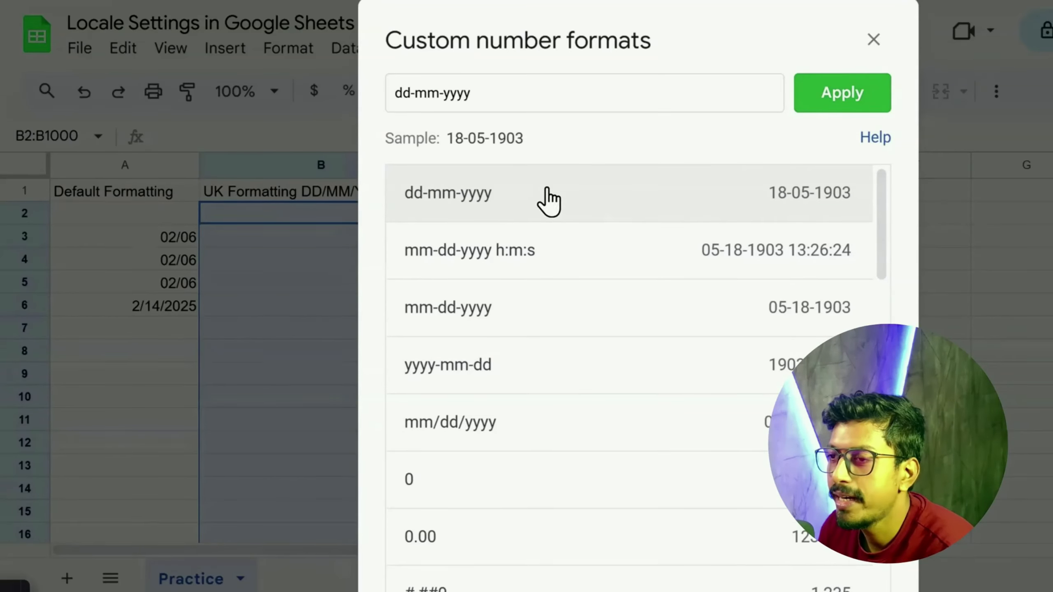
left_click_drag(398, 94, 488, 95)
left_click(495, 95)
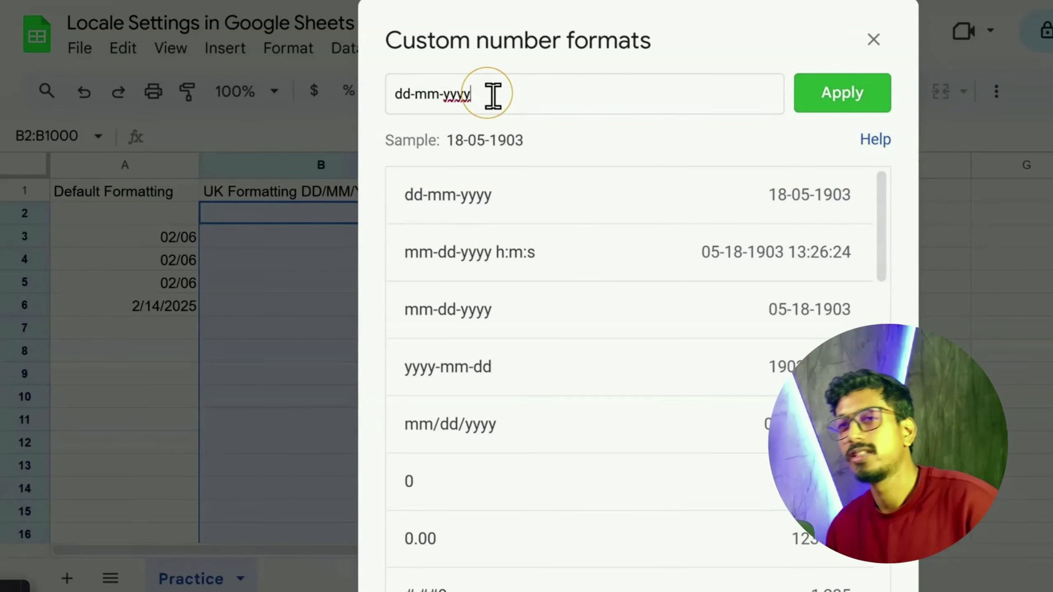
left_click(864, 100)
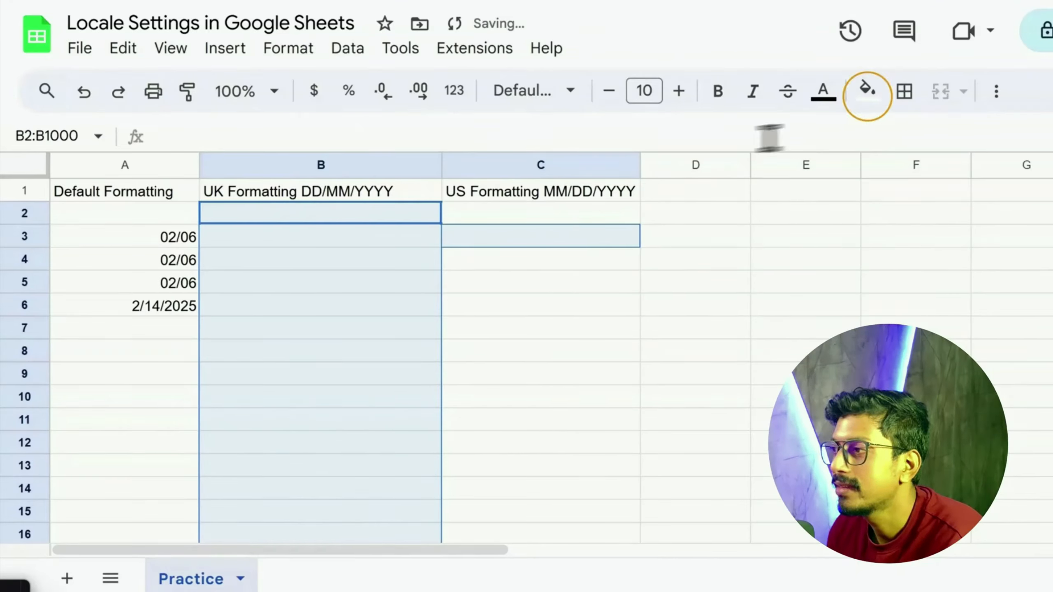
left_click(293, 209)
left_click_drag(329, 218, 431, 350)
left_click(519, 339)
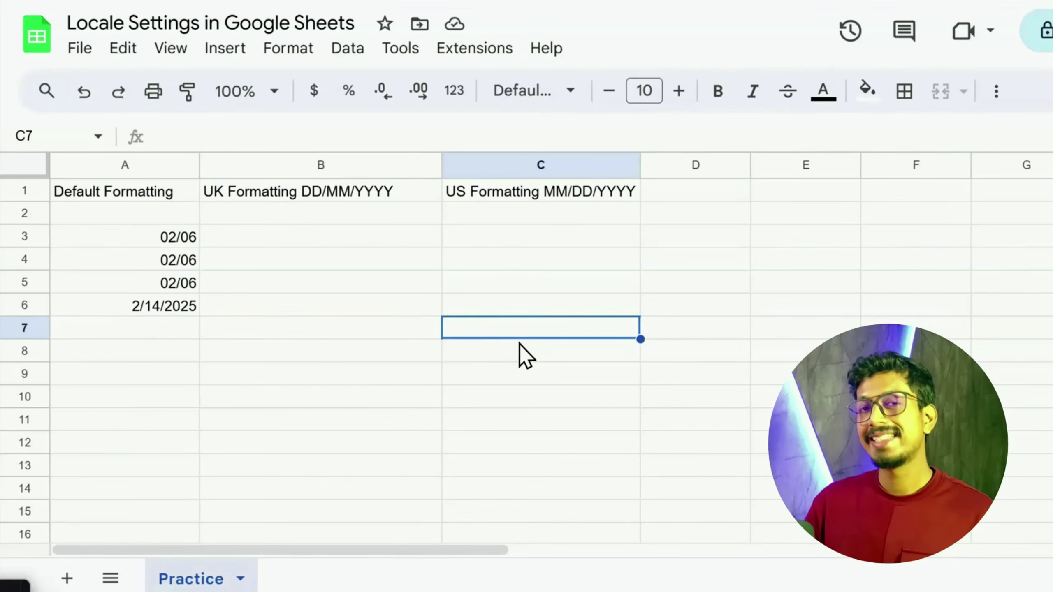
- Apply the custom number format mm-dd-yyyy to cells C2:C1000 in the US Formatting column
left_click(534, 164)
left_click(575, 205)
key("ctrl+shift+Down")
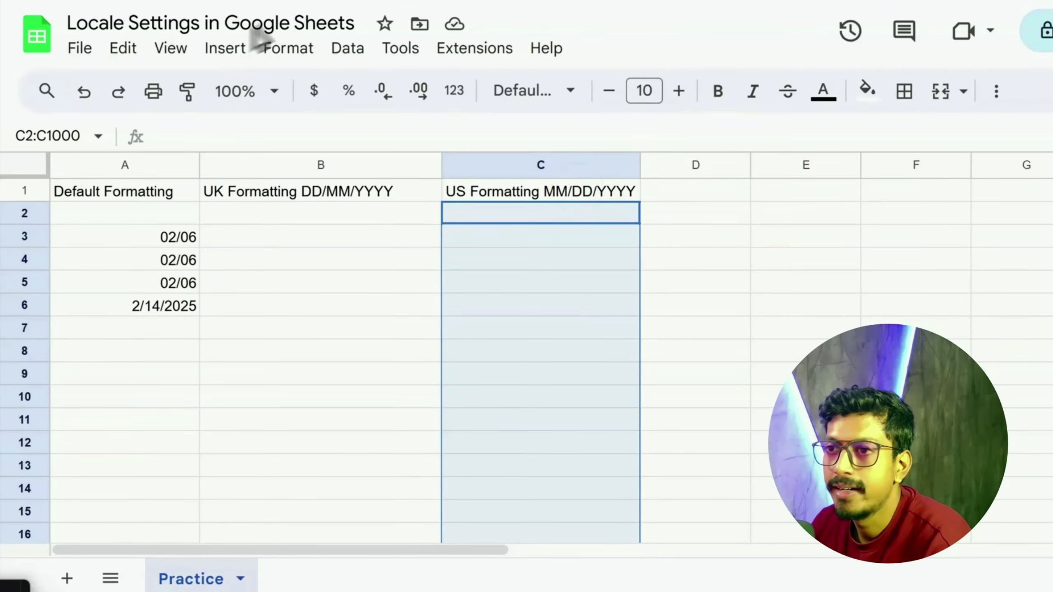
left_click(276, 54)
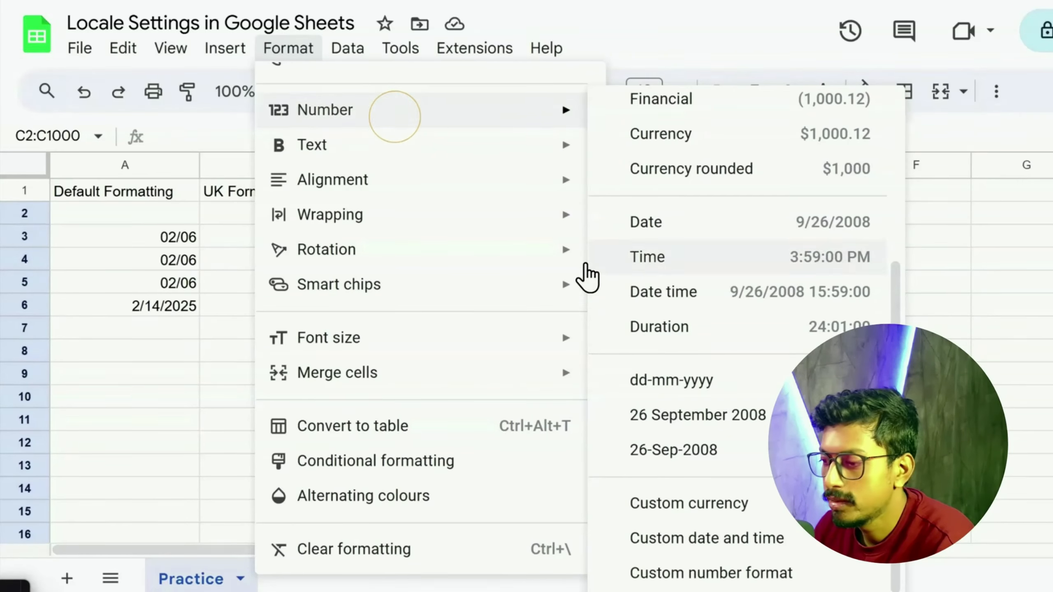
mouse_move(494, 120)
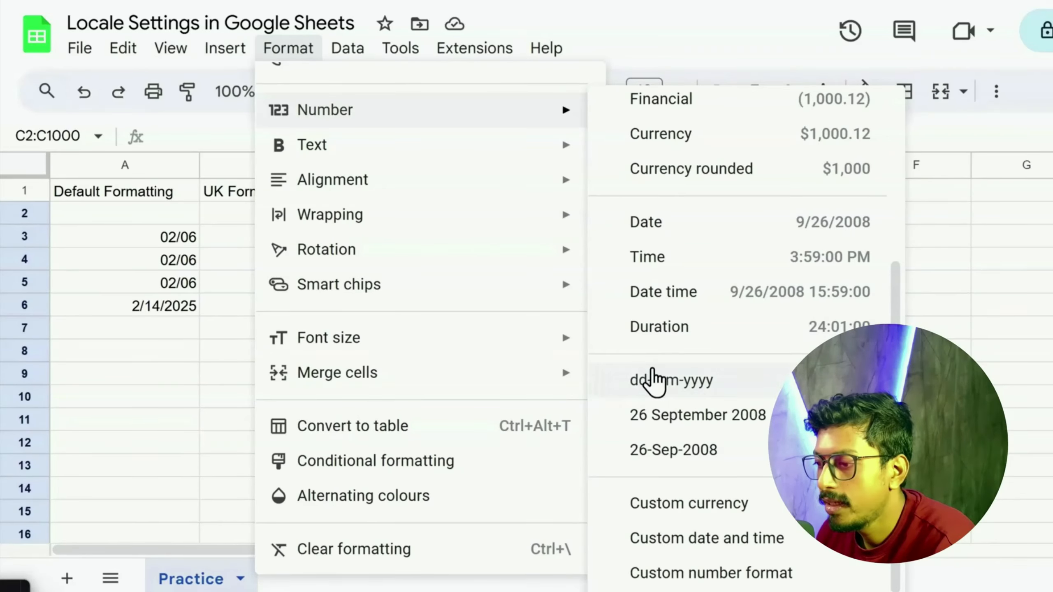
left_click(645, 572)
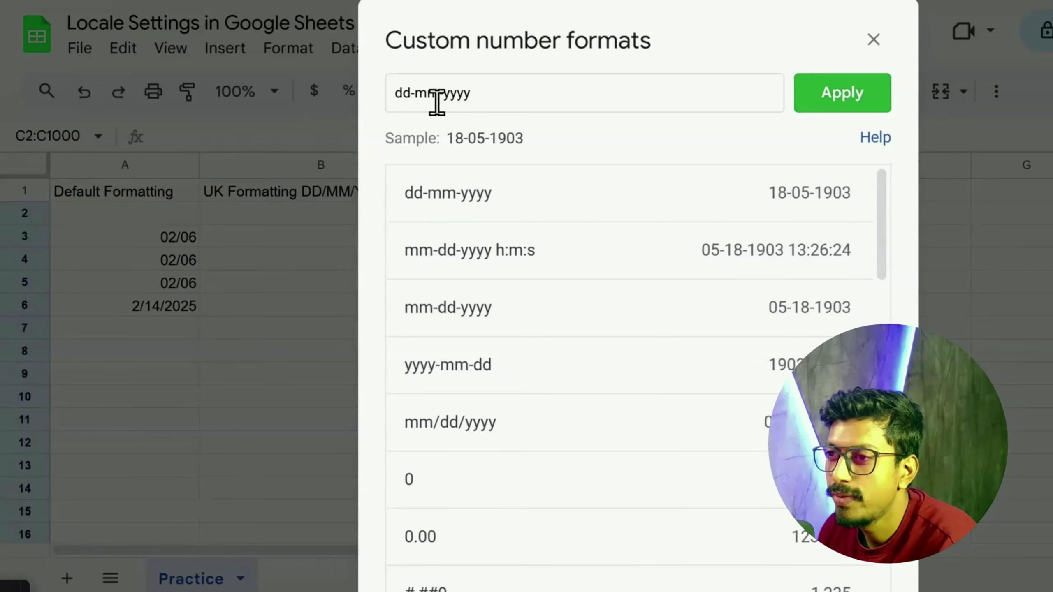
left_click_drag(436, 95, 387, 109)
type("mm-dd")
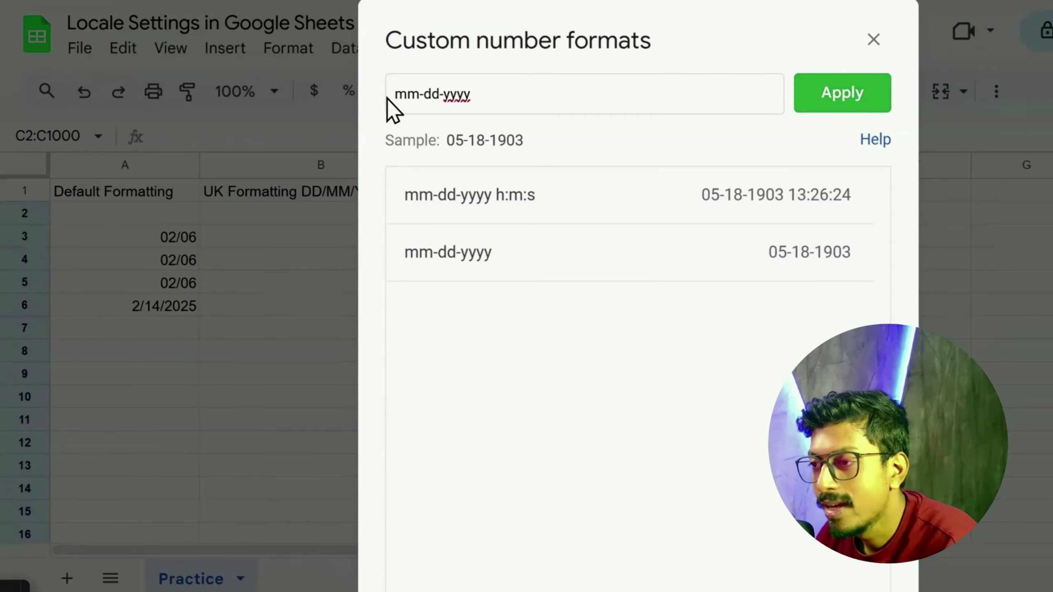
left_click(513, 94)
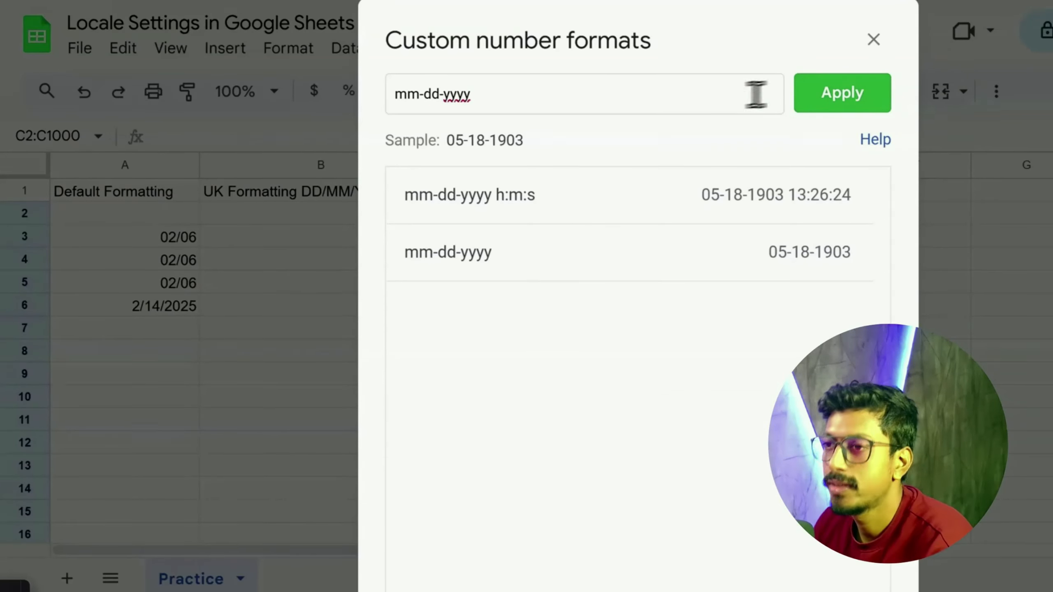
left_click(814, 95)
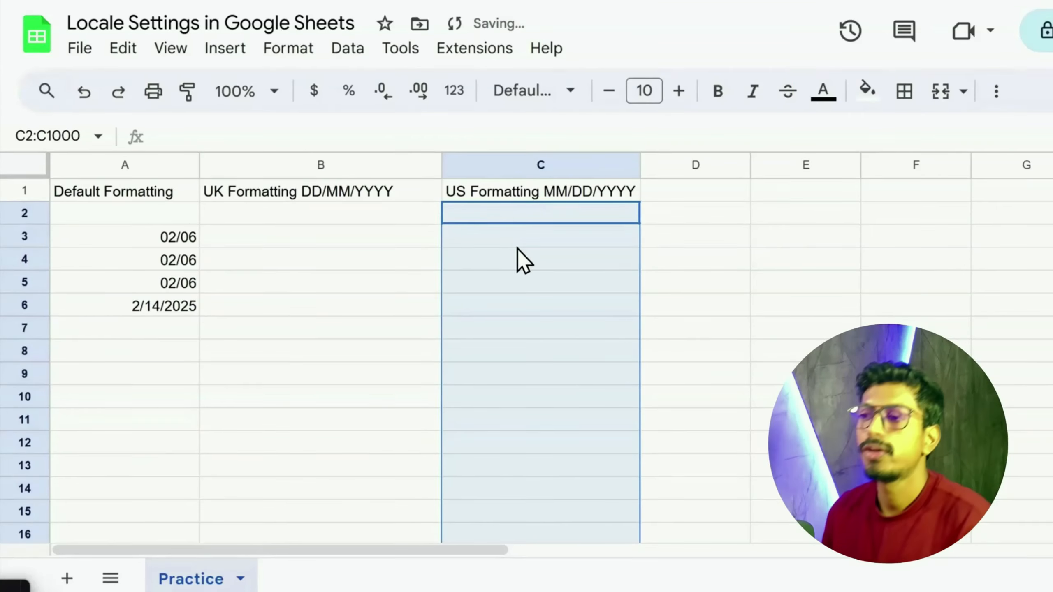
- Delete the dates in cells A3:A6 of the Default Formatting column
left_click(150, 166)
left_click_drag(127, 235, 140, 306)
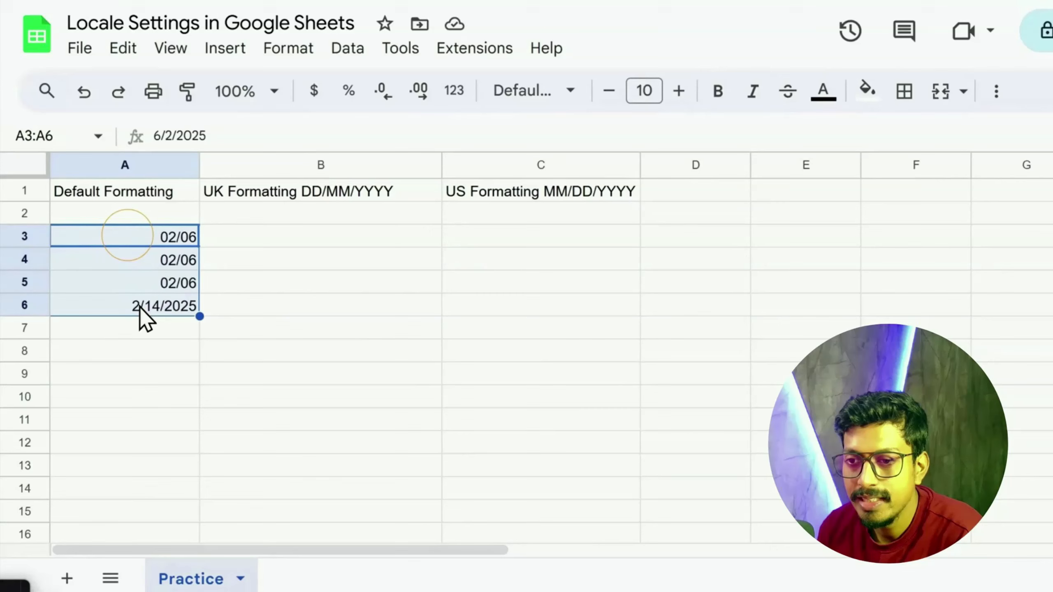
key("Delete")
- Enter 02/06/2025 in cell A7 under the Default Formatting column
left_click(142, 327)
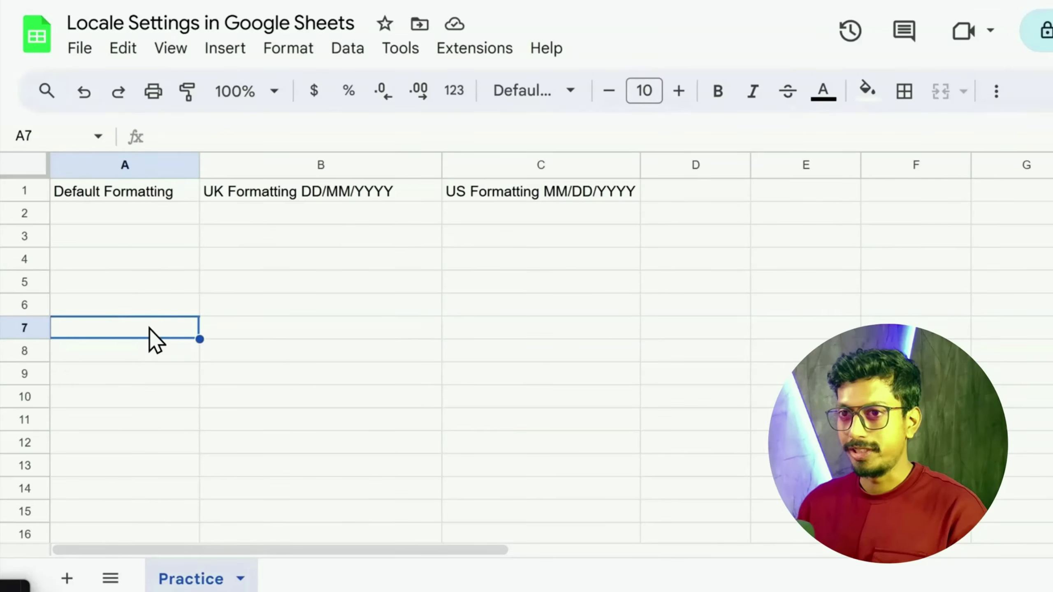
double_click(160, 336)
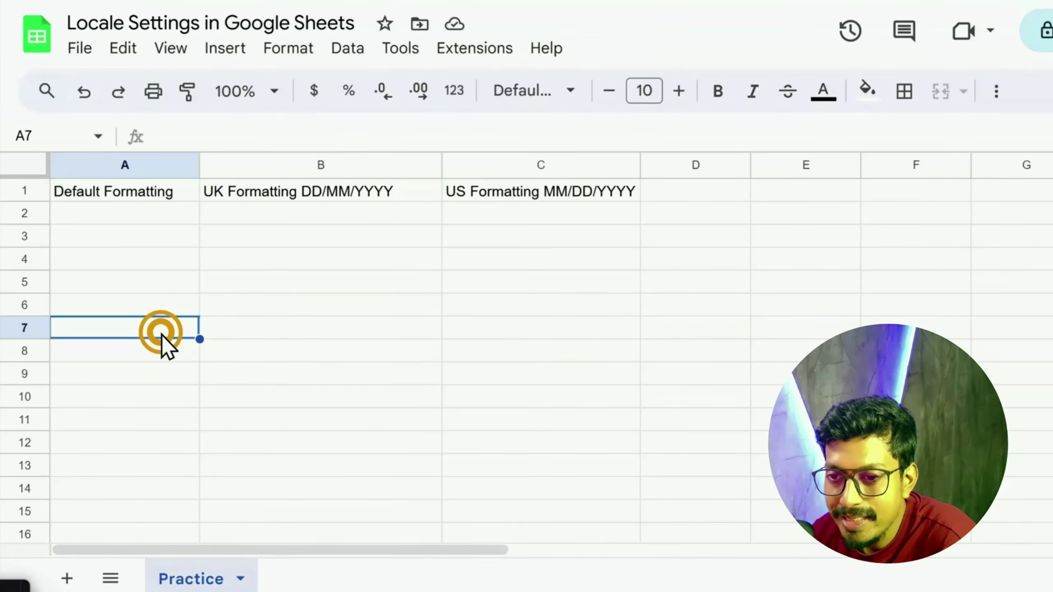
type("0")
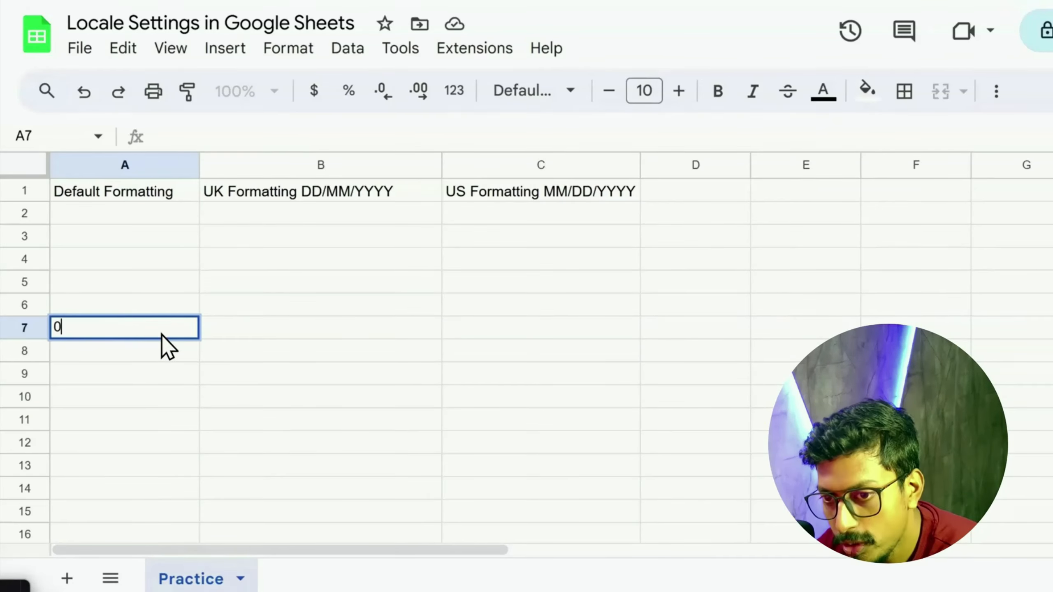
type("2/06/2025")
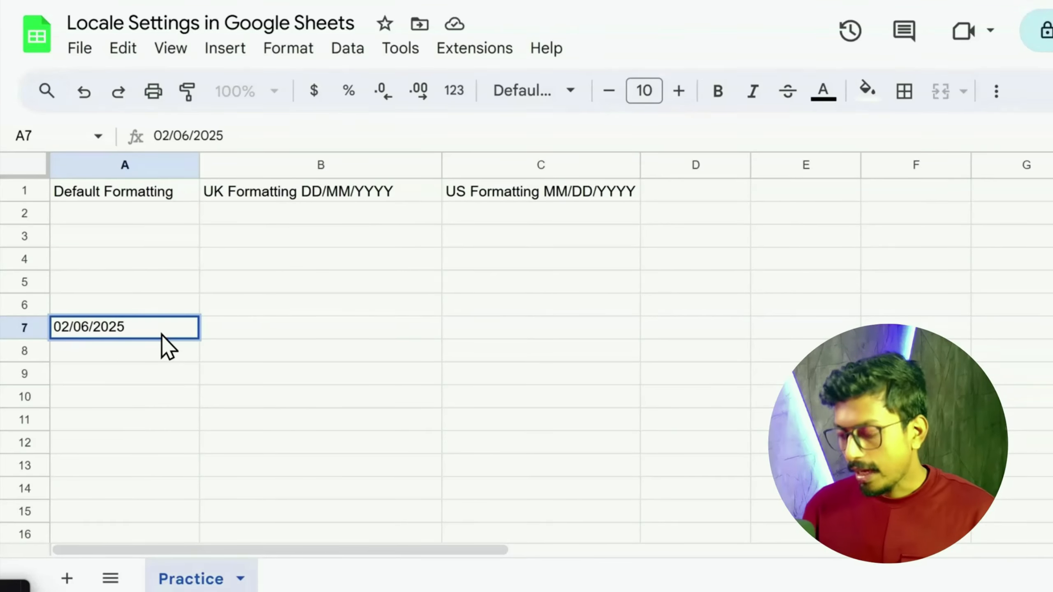
key("Return")
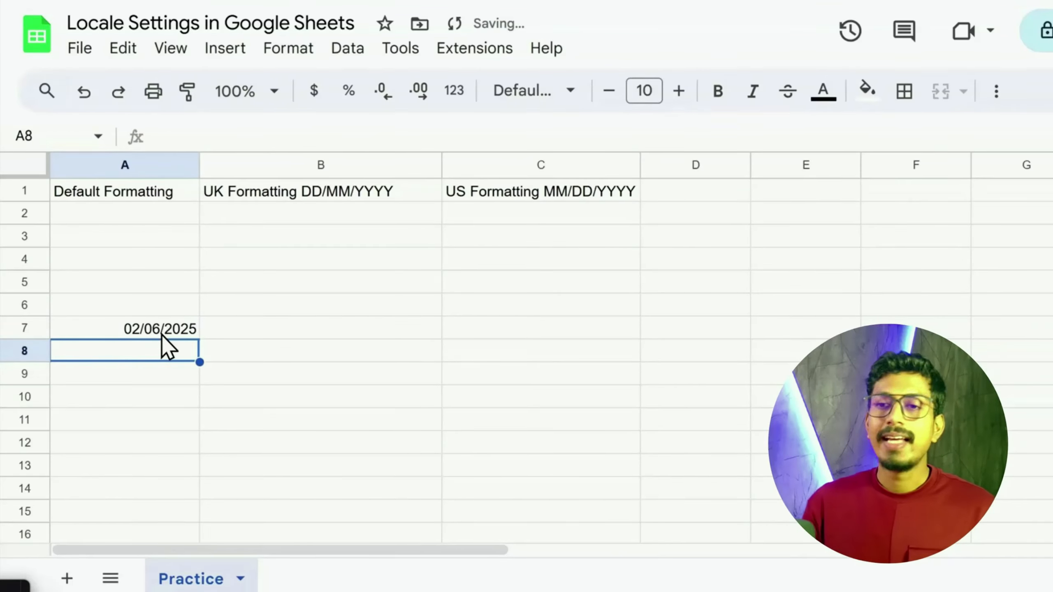
- Enter 02/06/2025 in cell B3 under UK Formatting and inspect the stored date in its date picker
left_click(379, 241)
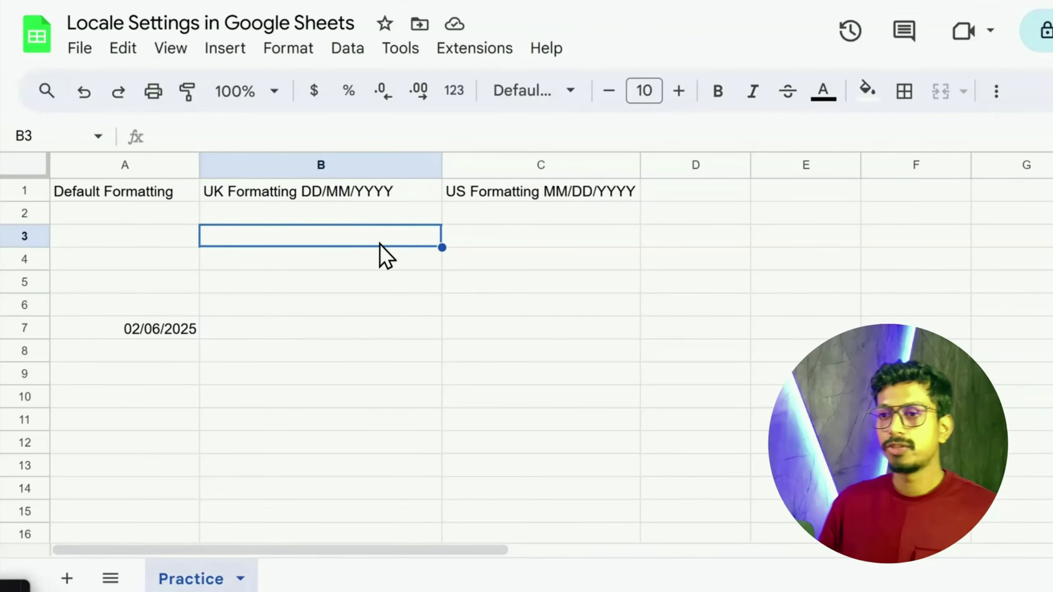
double_click(381, 244)
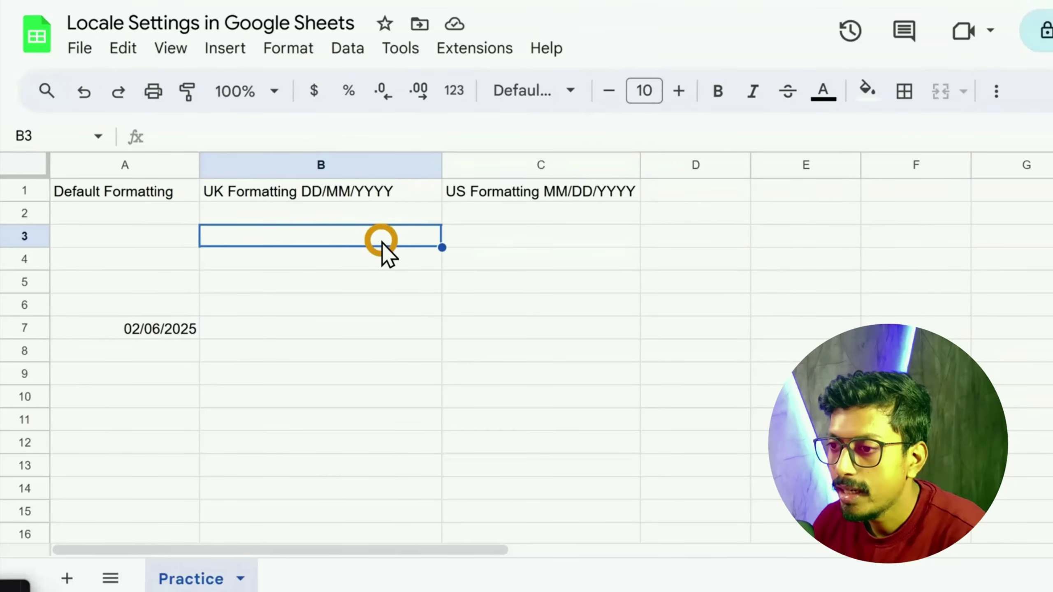
type("0")
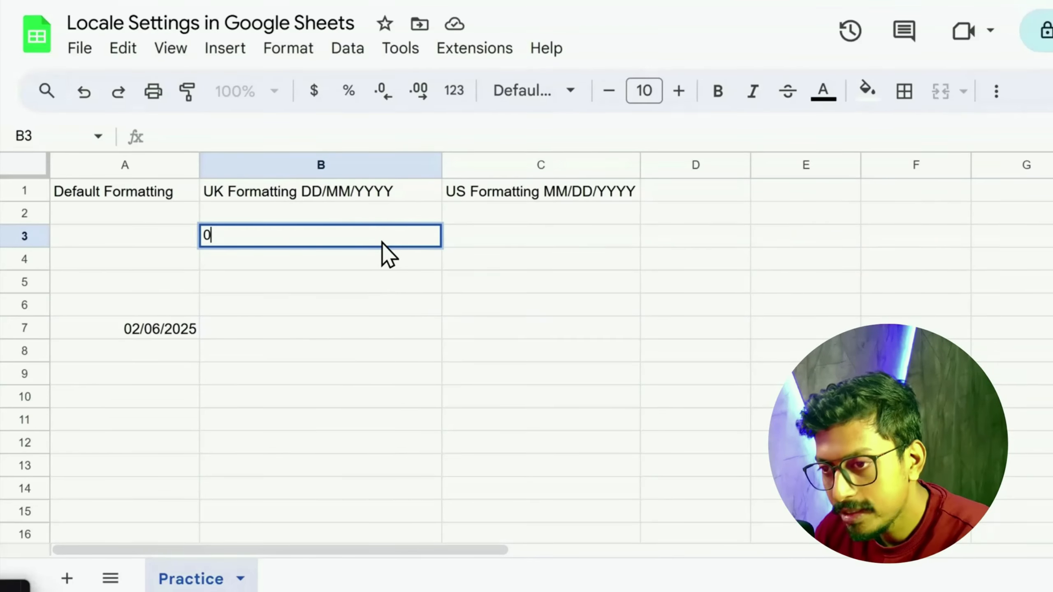
type("2/06/202")
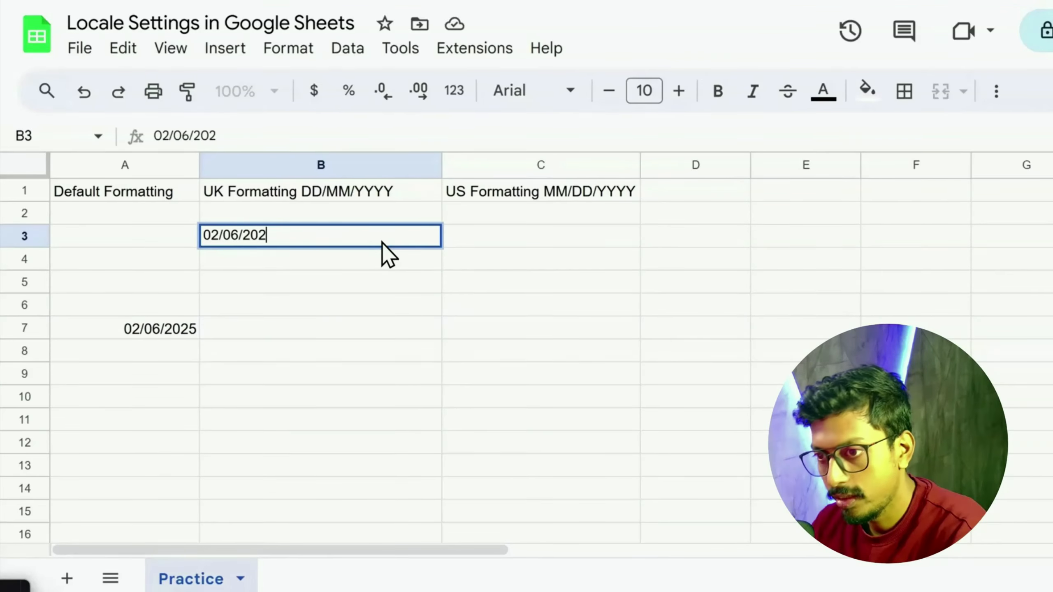
key("BackSpace")
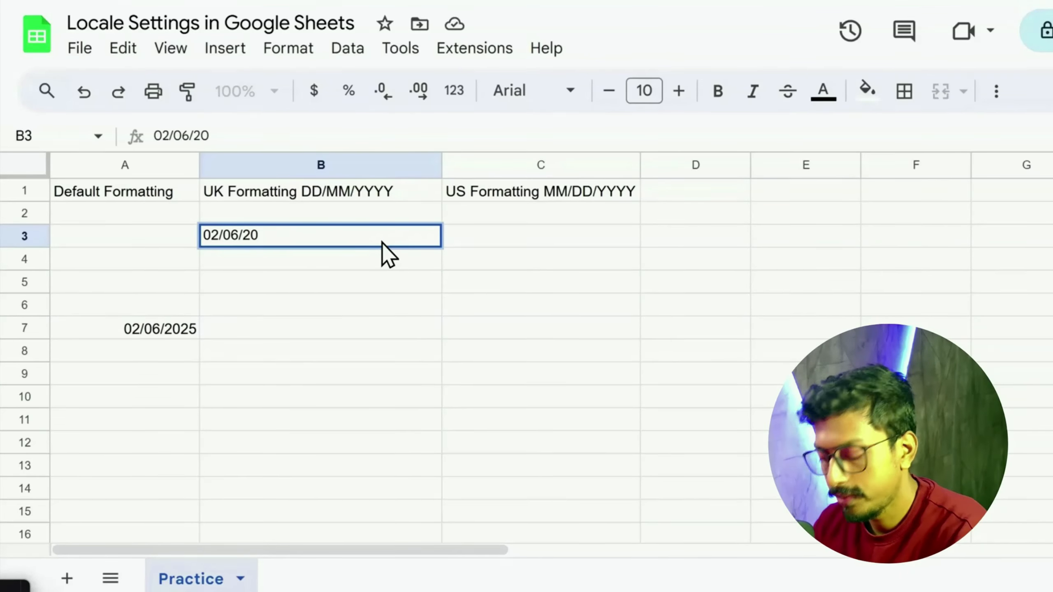
type("25")
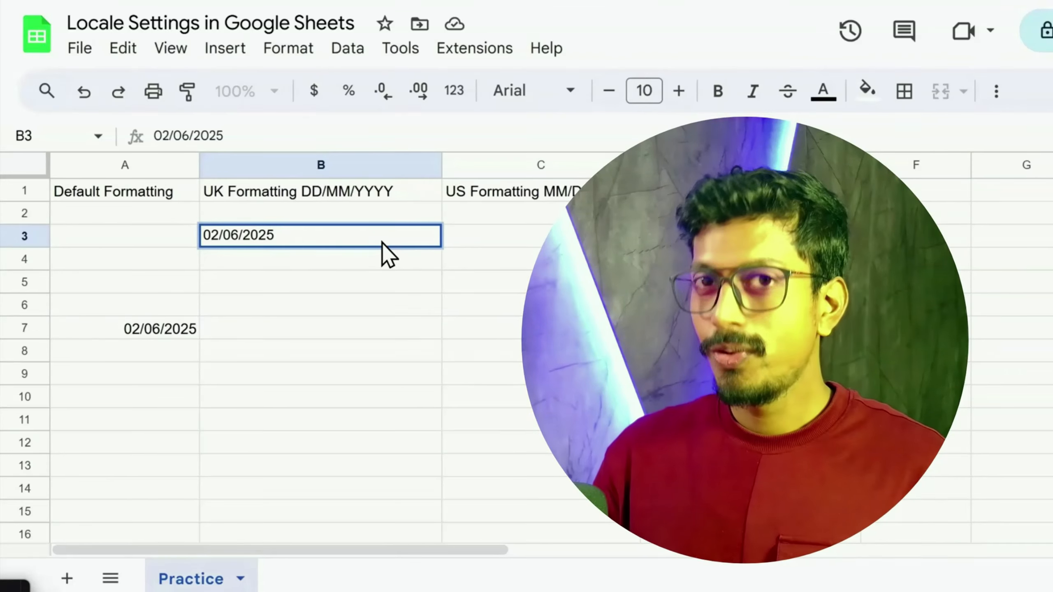
key("Return")
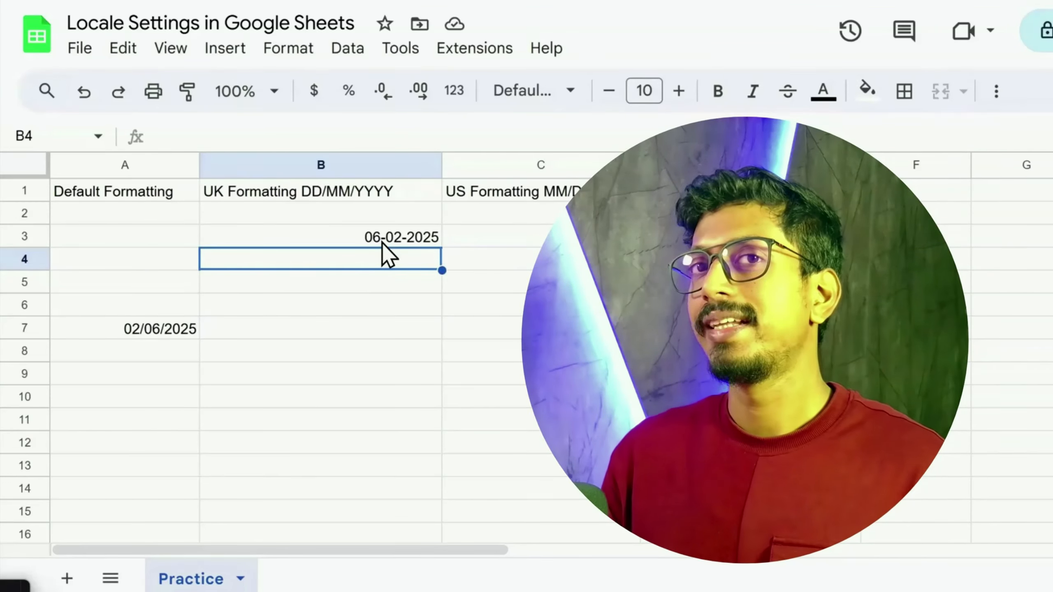
double_click(382, 243)
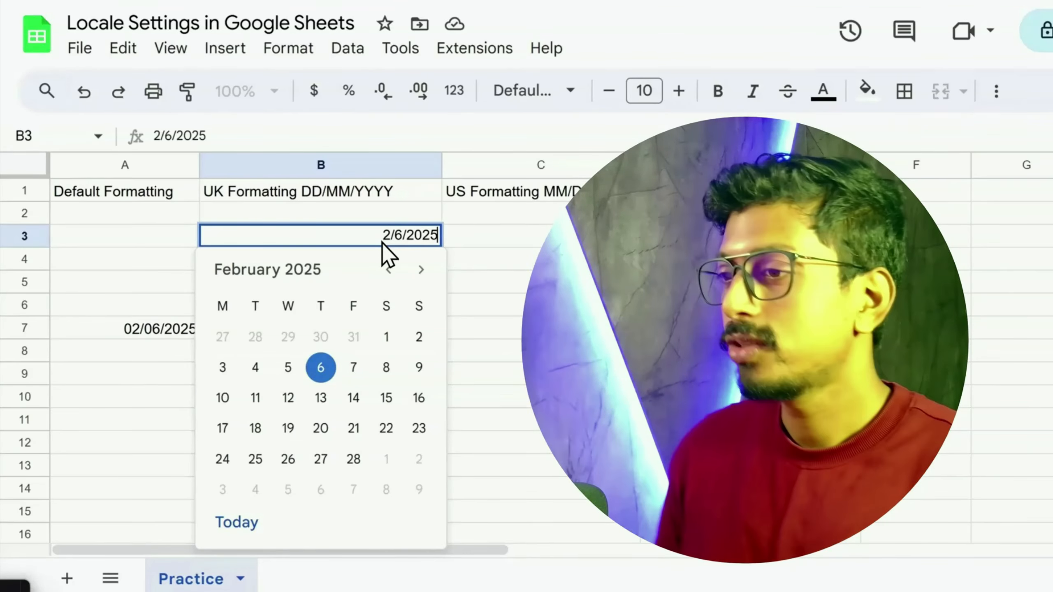
- Enter 02/06/2025 in cell C3 under the US Formatting column
left_click(506, 241)
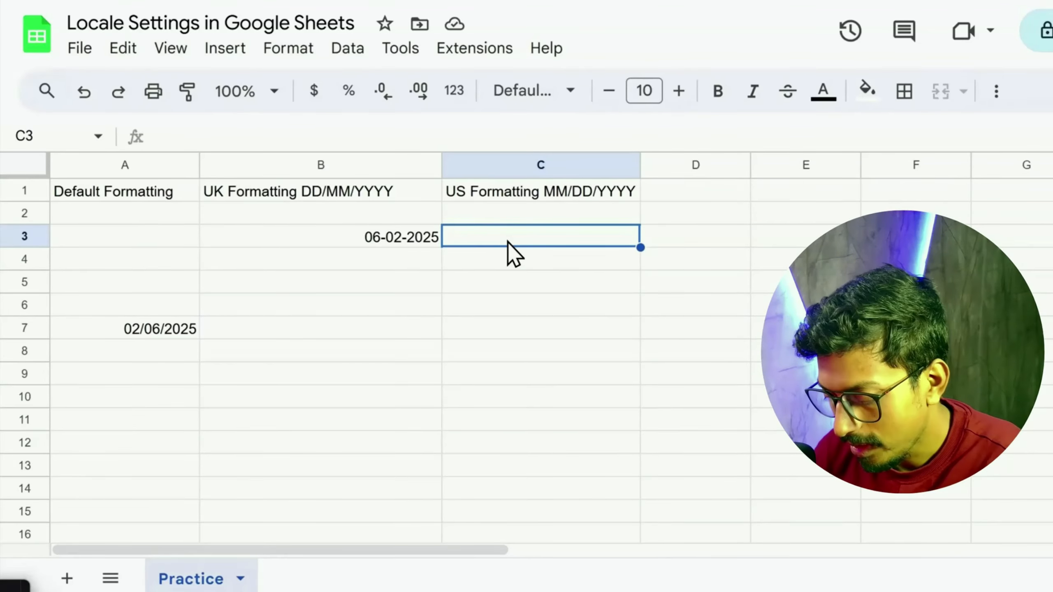
type("02/0")
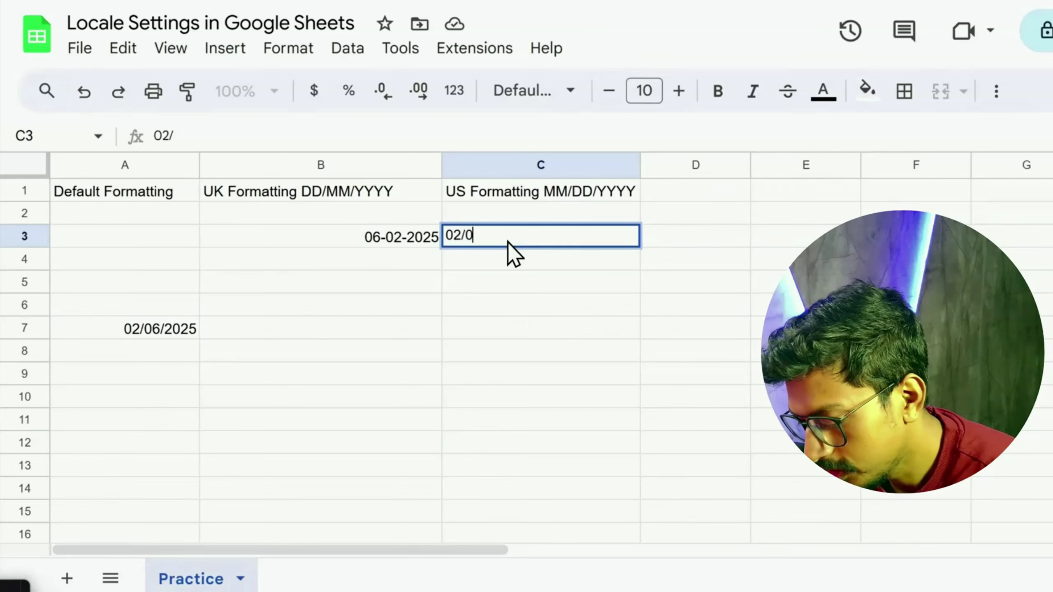
type("6/2025")
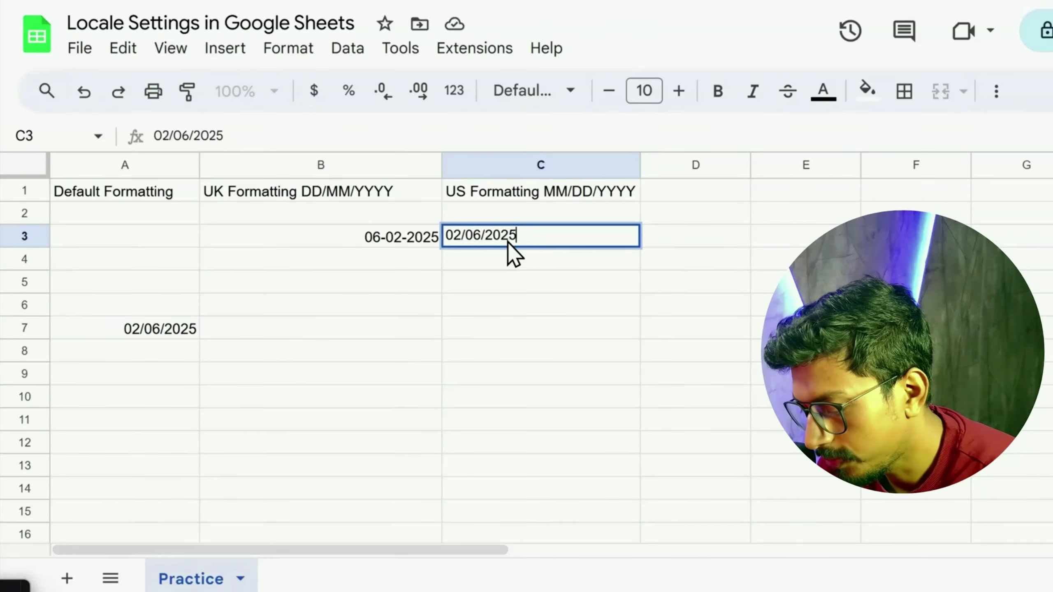
key("Return")
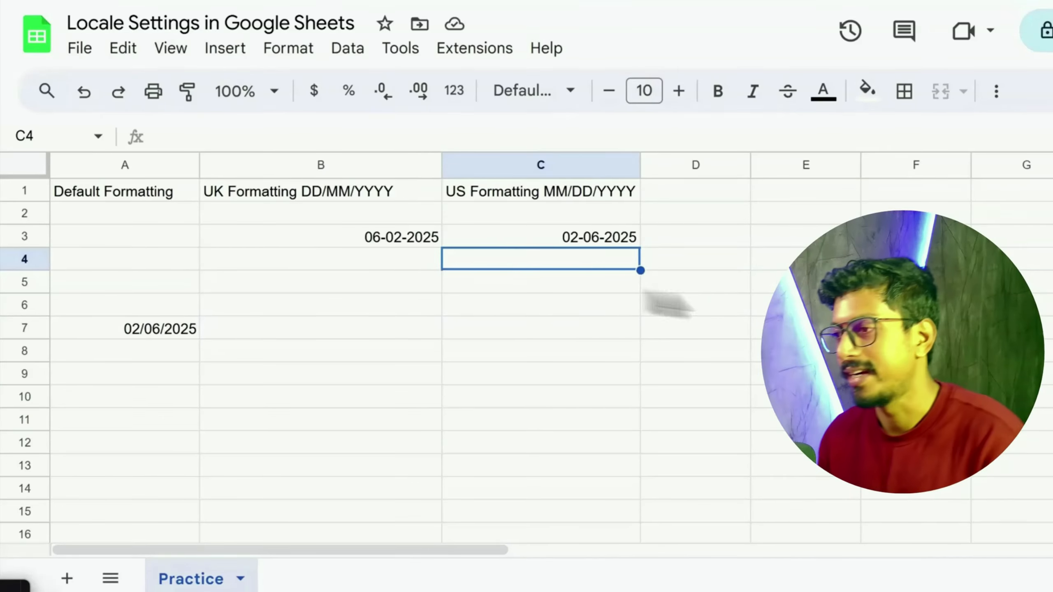
- Enter the date and time 02/06/2025 13:34 in cell D3
left_click(701, 235)
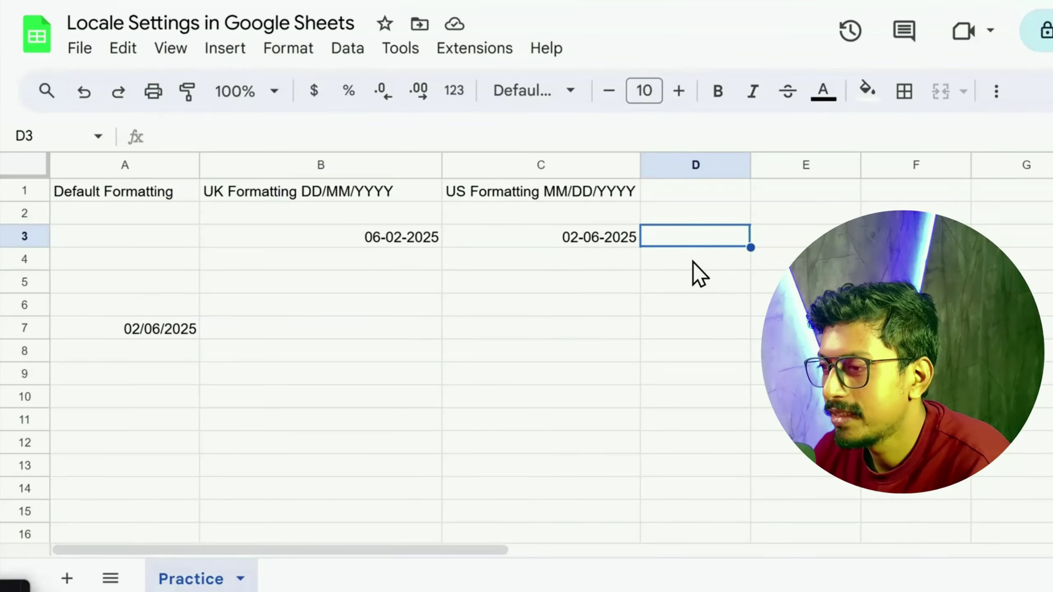
type("02/06")
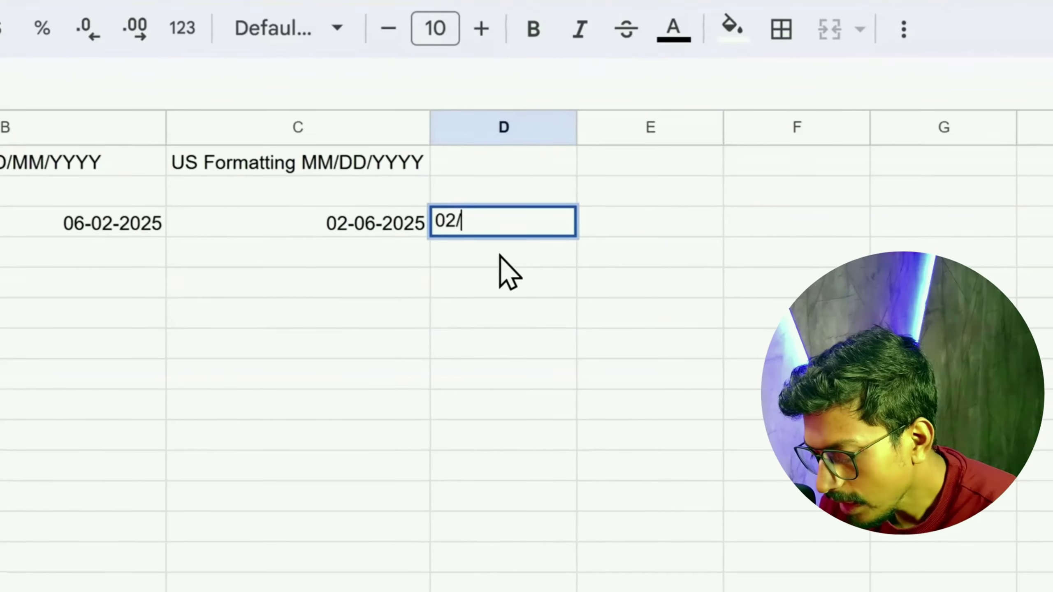
type("/2025")
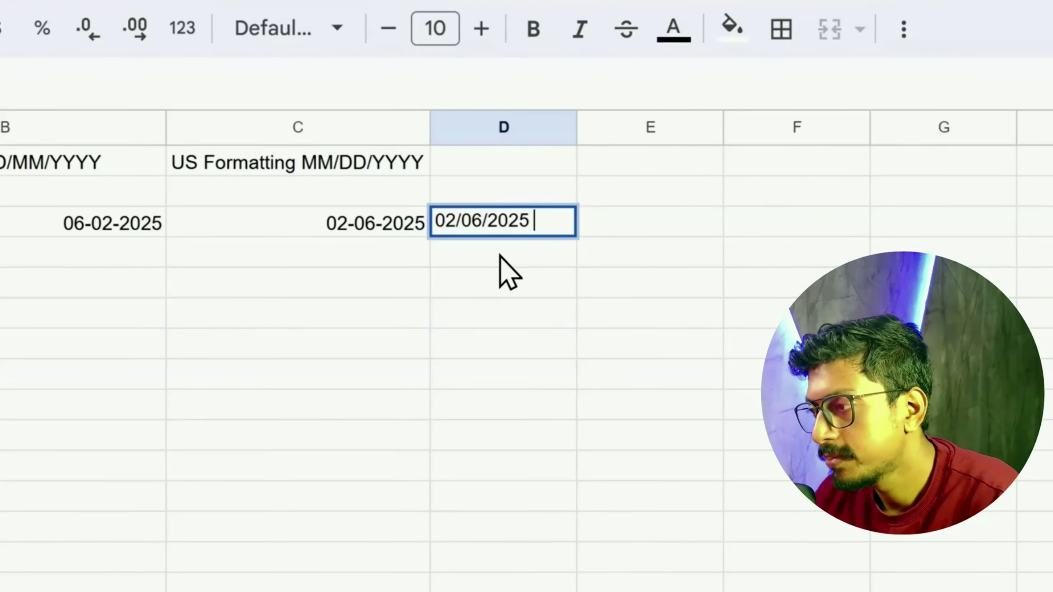
type(" 13")
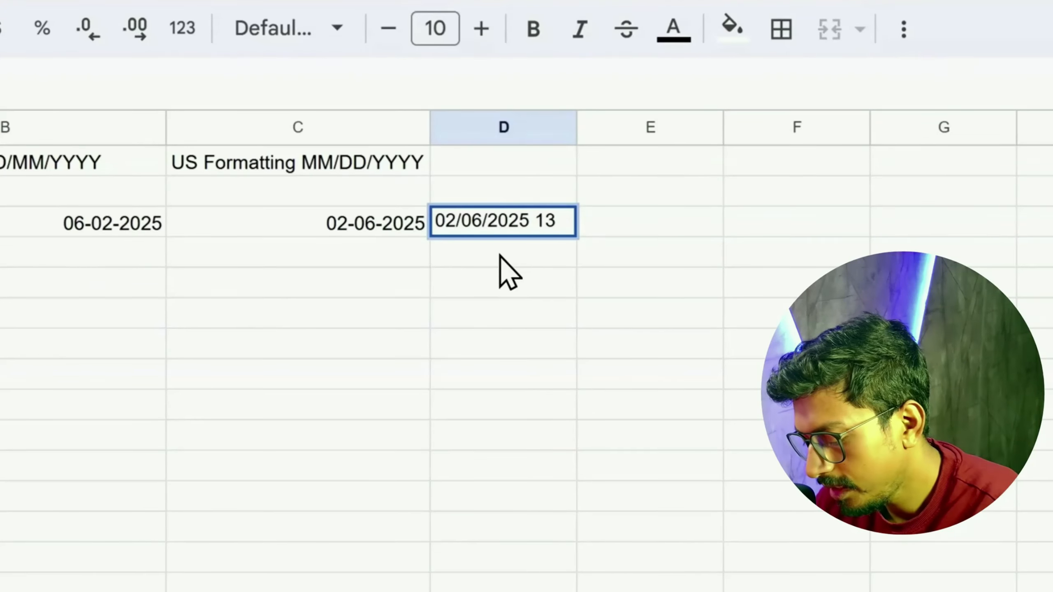
type(":34")
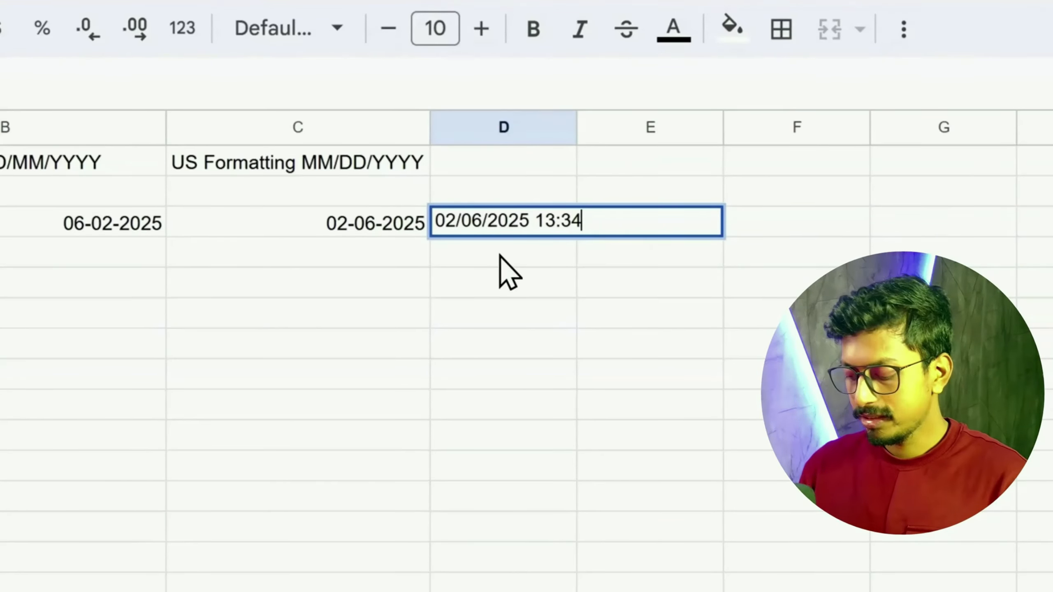
key("Return")
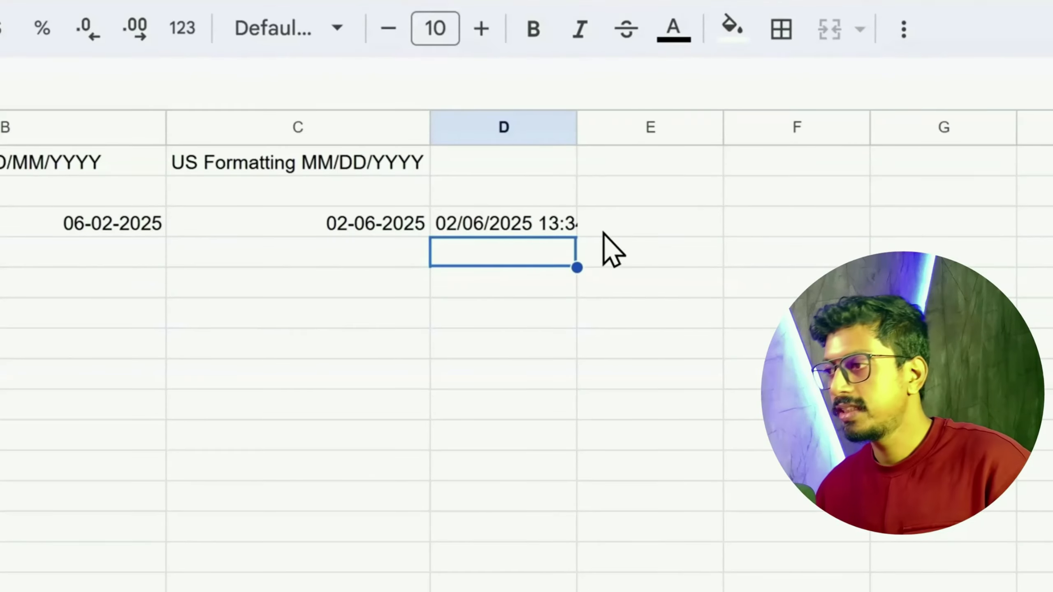
- Widen column D to fit the full date and time, and inspect the stored date in D3's date picker
left_click_drag(577, 127, 637, 127)
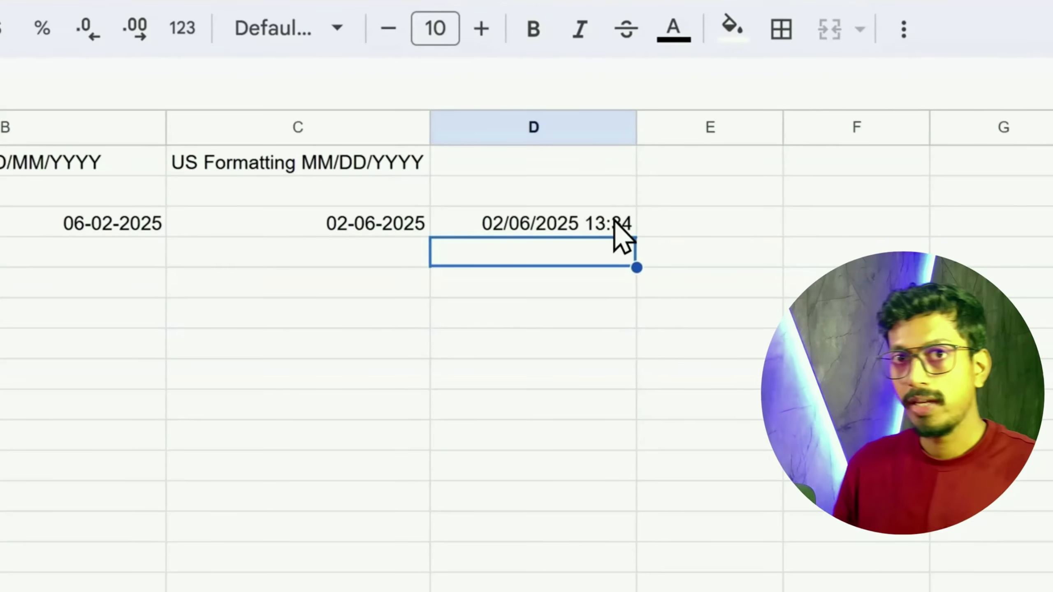
double_click(539, 227)
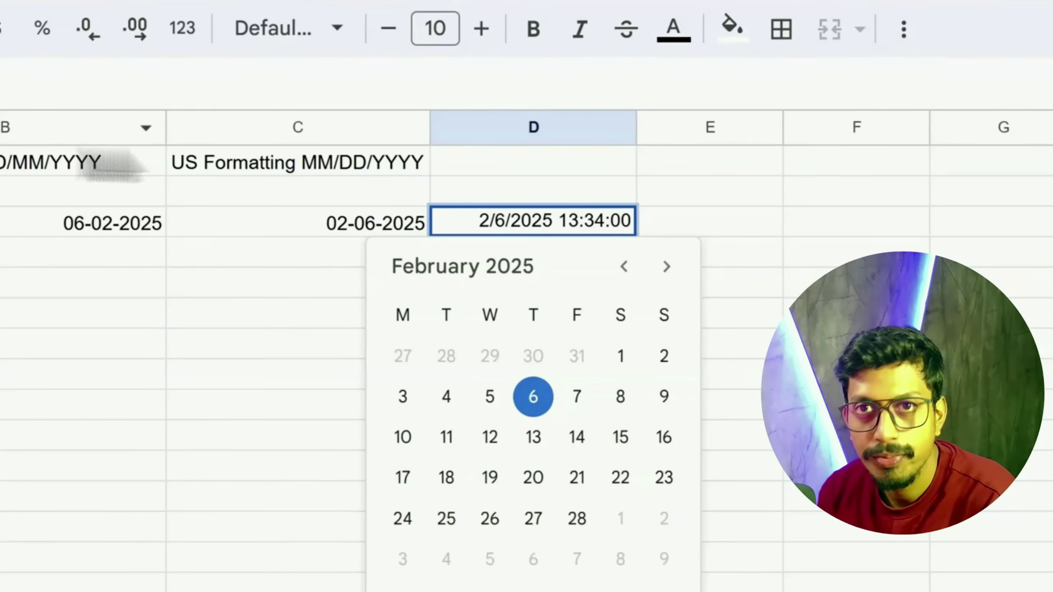
- Apply the custom date format shown as "5 August 1930" to the UK Formatting column below its header (B2:B1000)
left_click(69, 125)
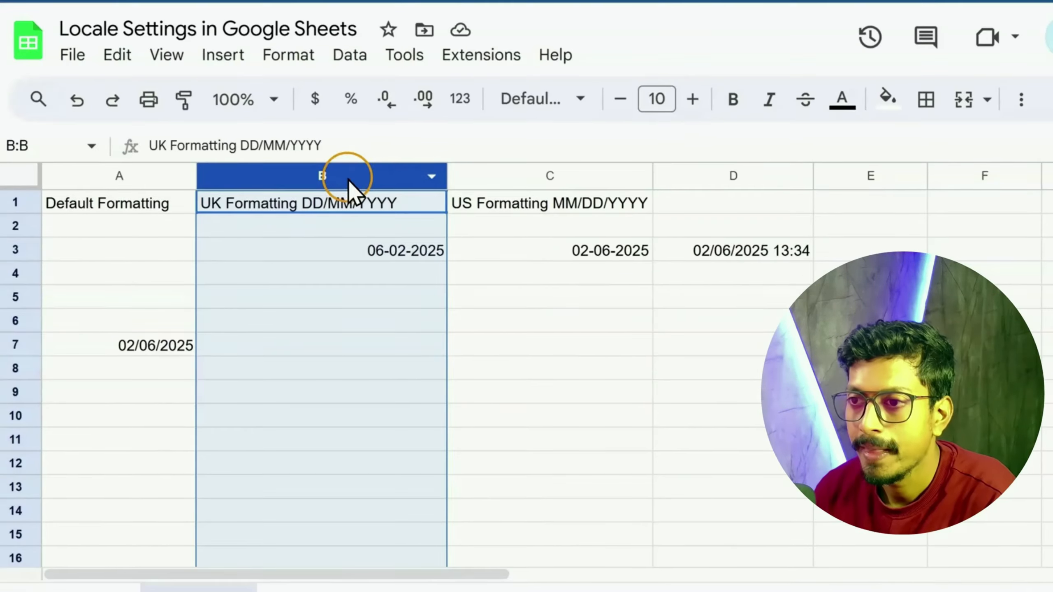
left_click(375, 204, "ctrl")
left_click(296, 59)
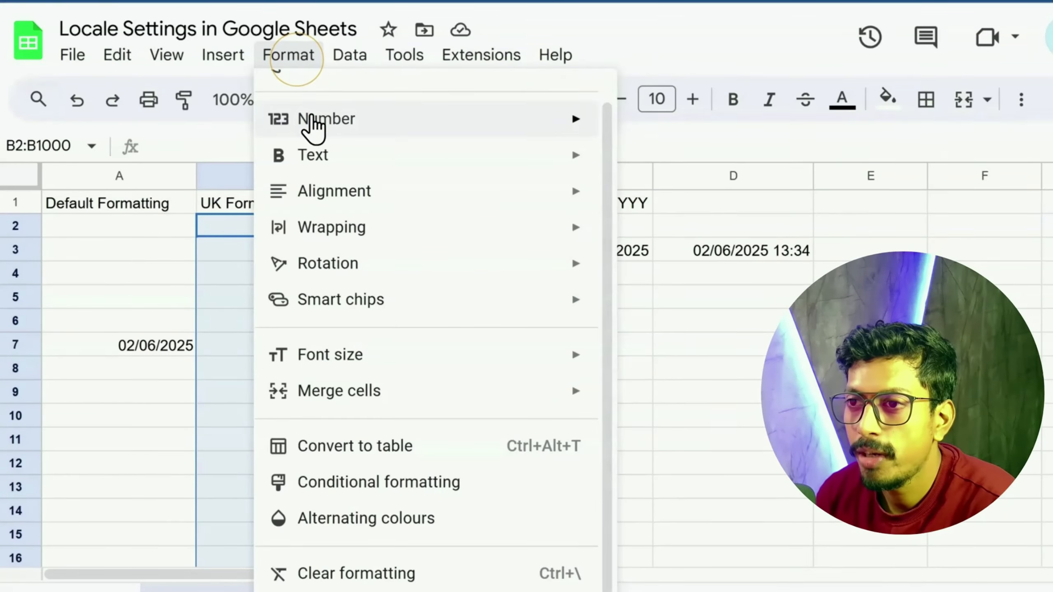
mouse_move(308, 122)
left_click(706, 567)
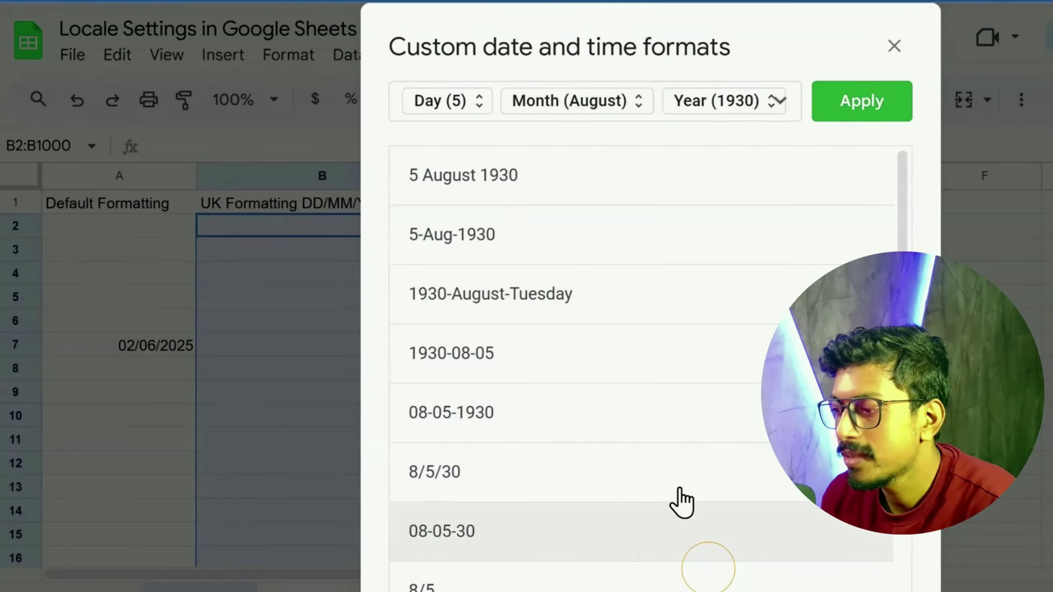
left_click(489, 187)
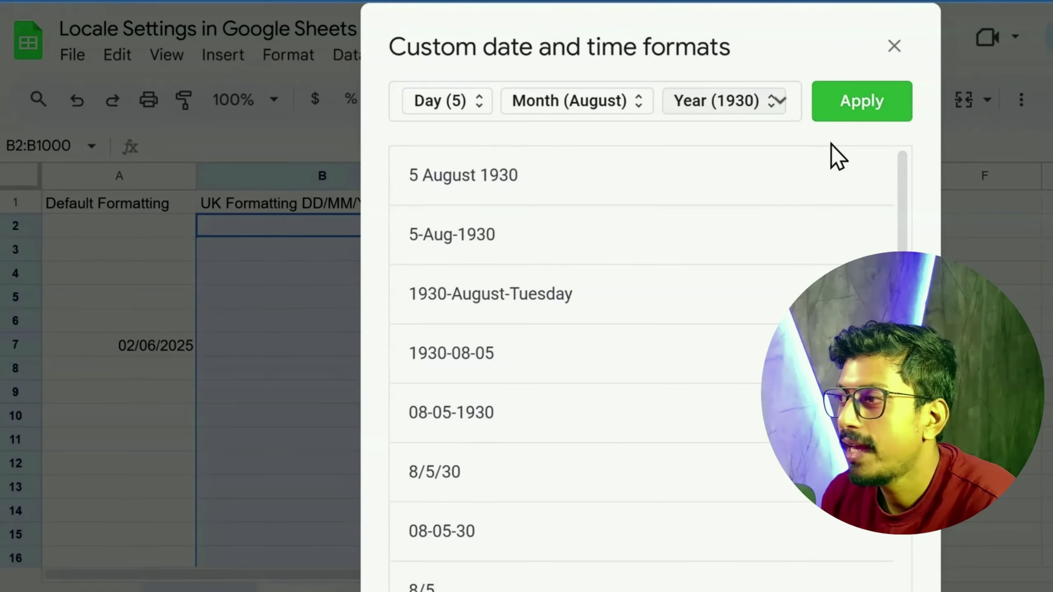
left_click(861, 101)
left_click(385, 275)
left_click_drag(406, 235, 445, 423)
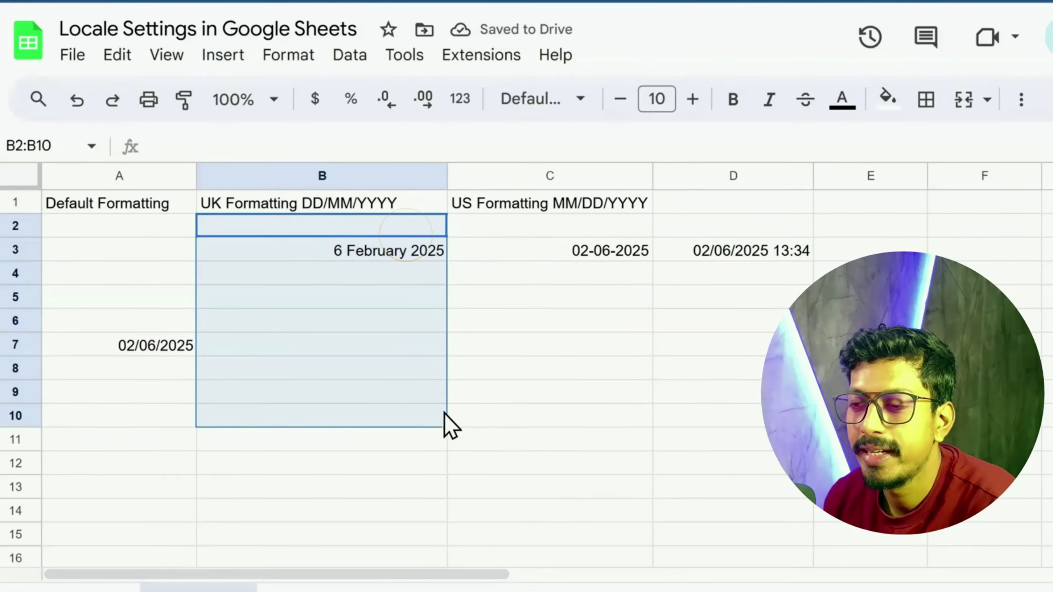
- Enter 2/08/2025 in cell B4 and 13/02/2025 in cell B5 under UK Formatting
double_click(388, 280)
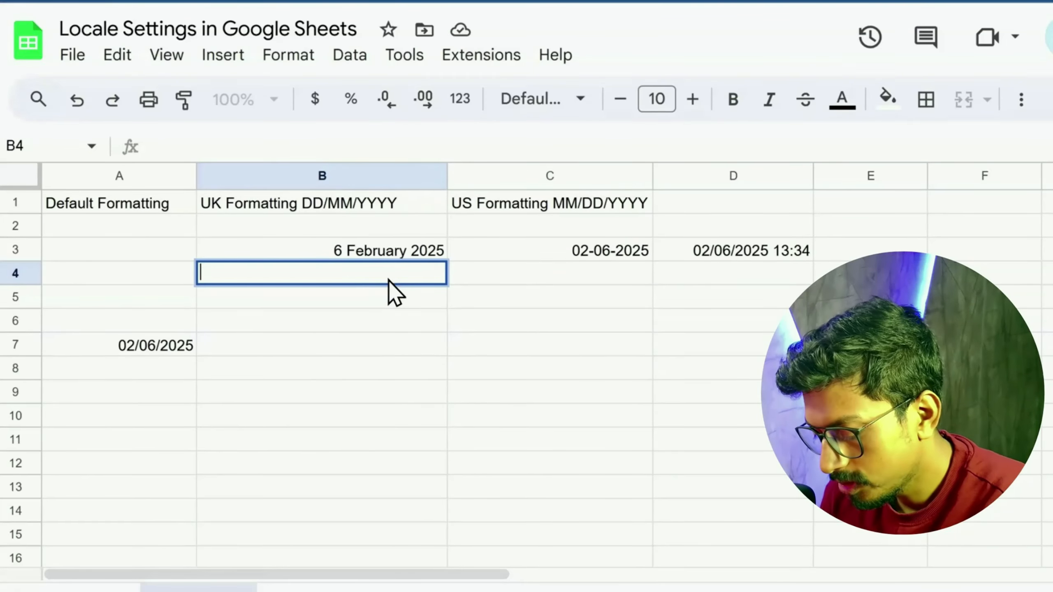
type("2/08/2025")
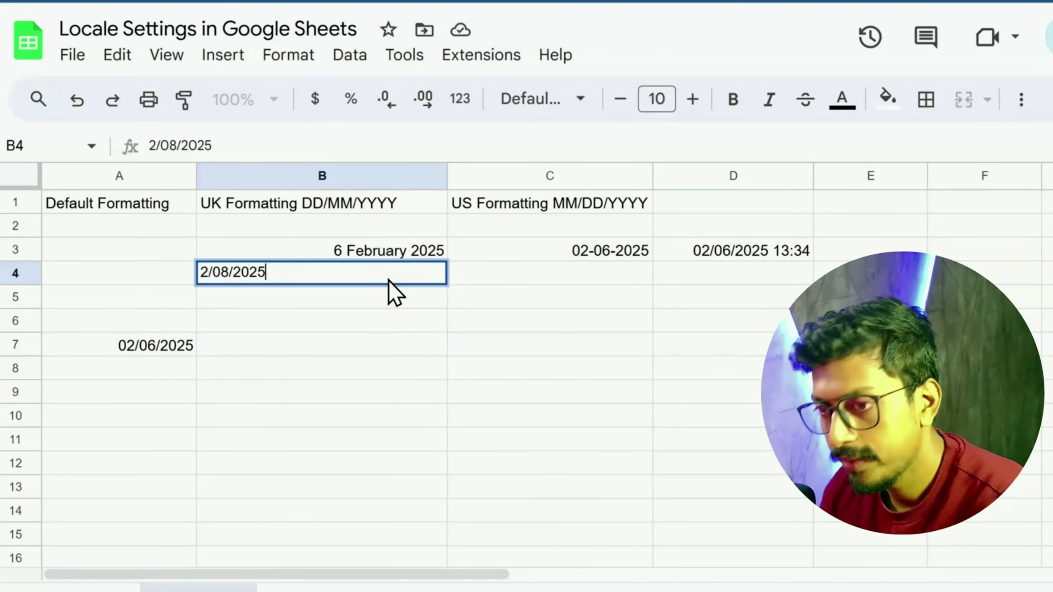
key("Return")
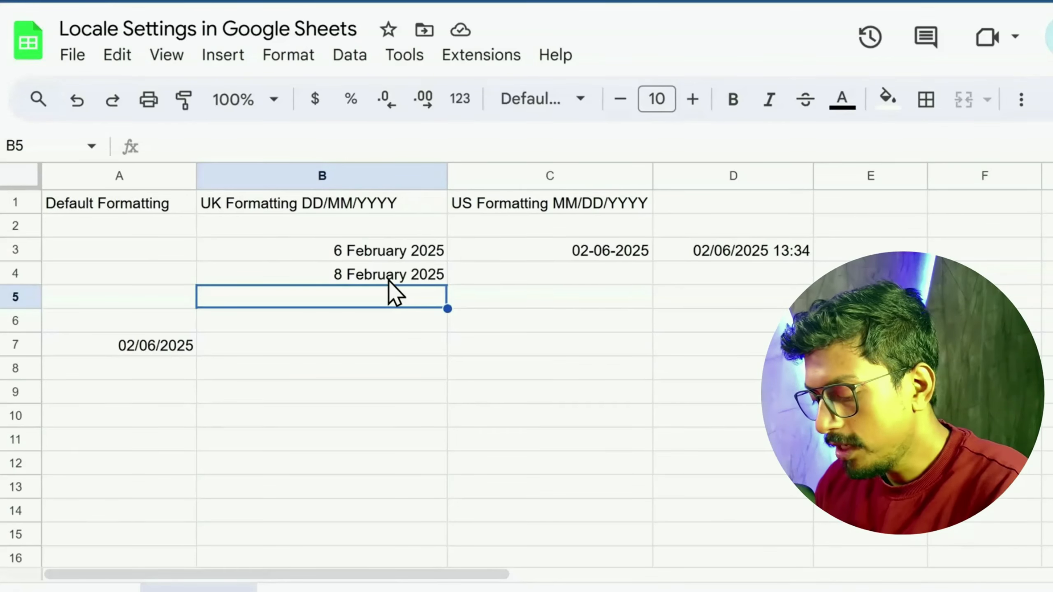
type("13/")
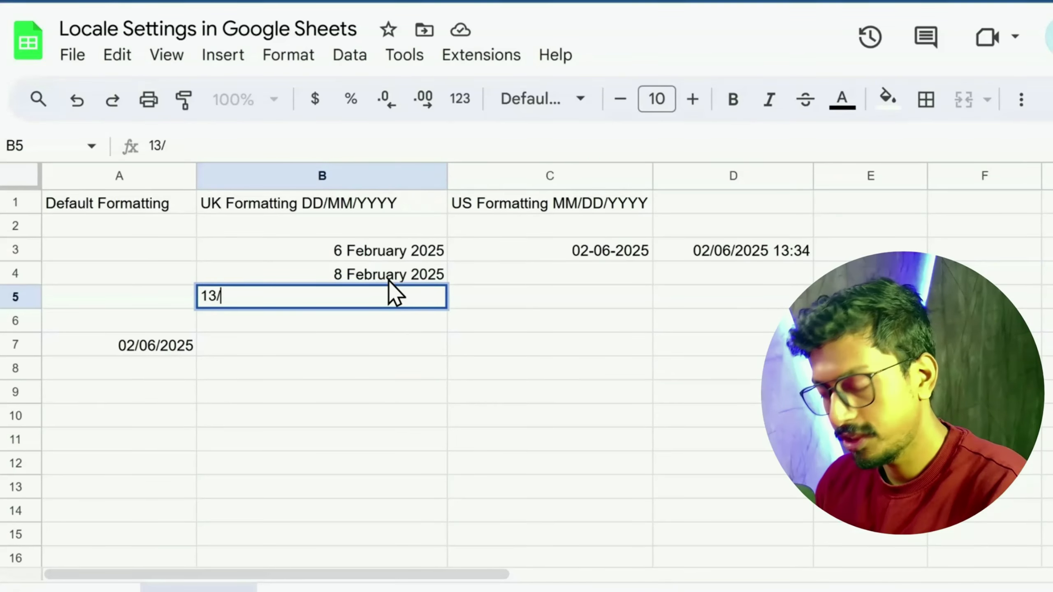
type("02/2025")
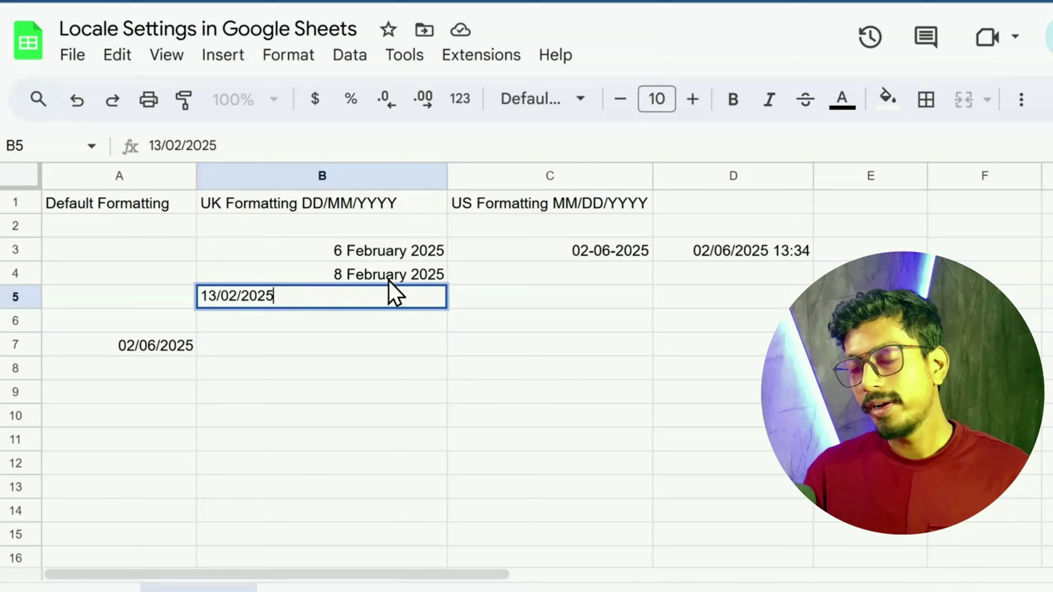
key("Return")
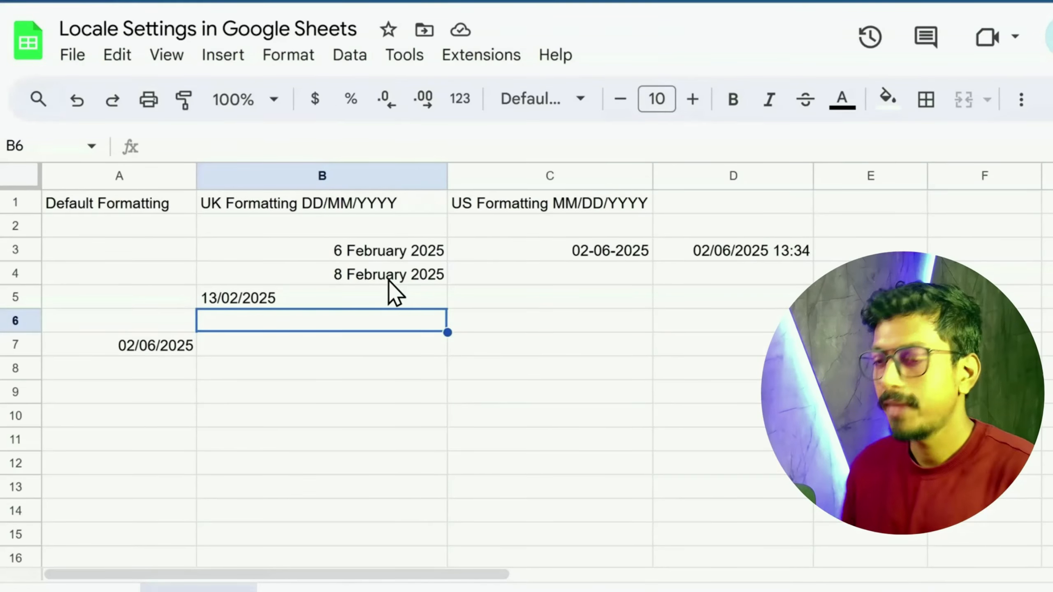
- Enter 34 in cell E3 and format it as dollar currency
left_click(856, 209)
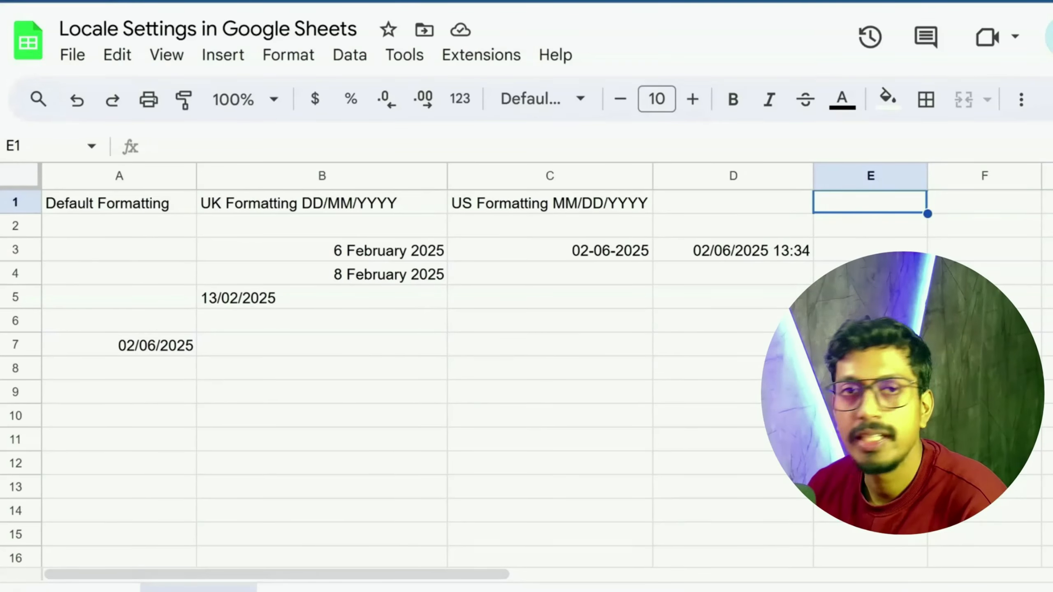
left_click(889, 254)
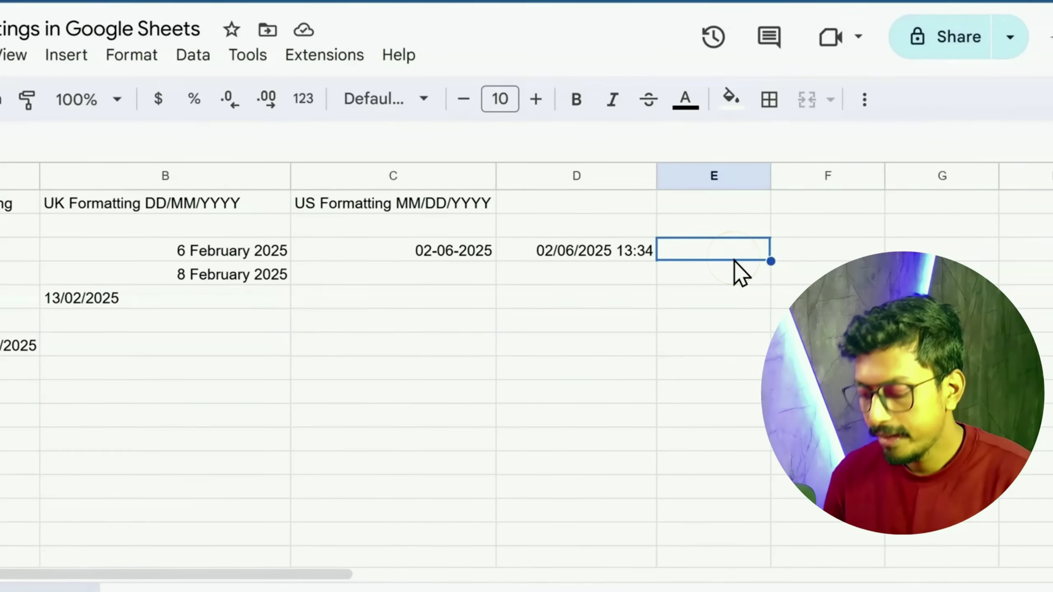
type("34")
key("Return")
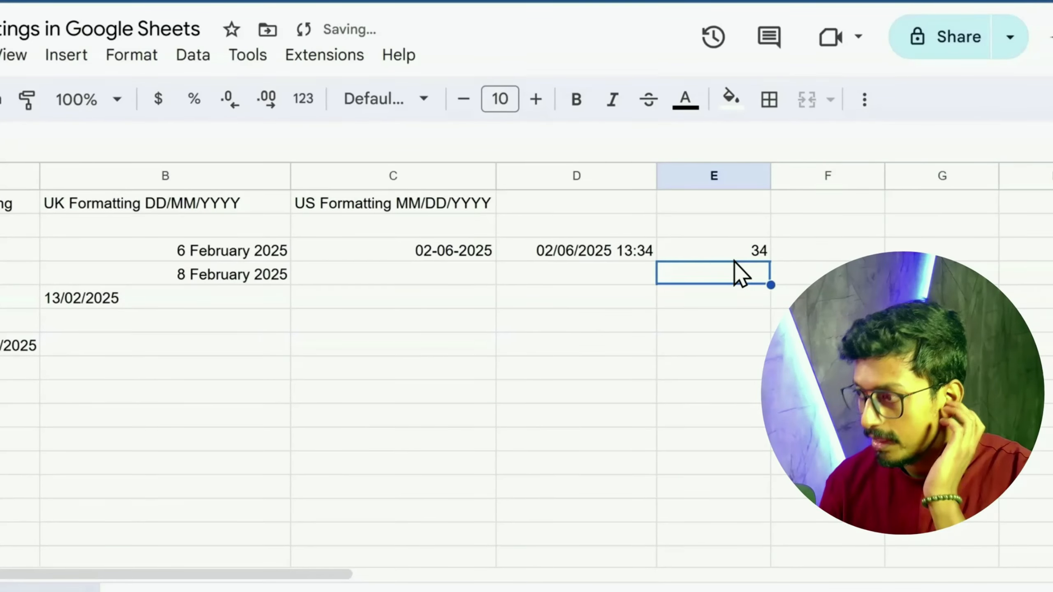
left_click(722, 249)
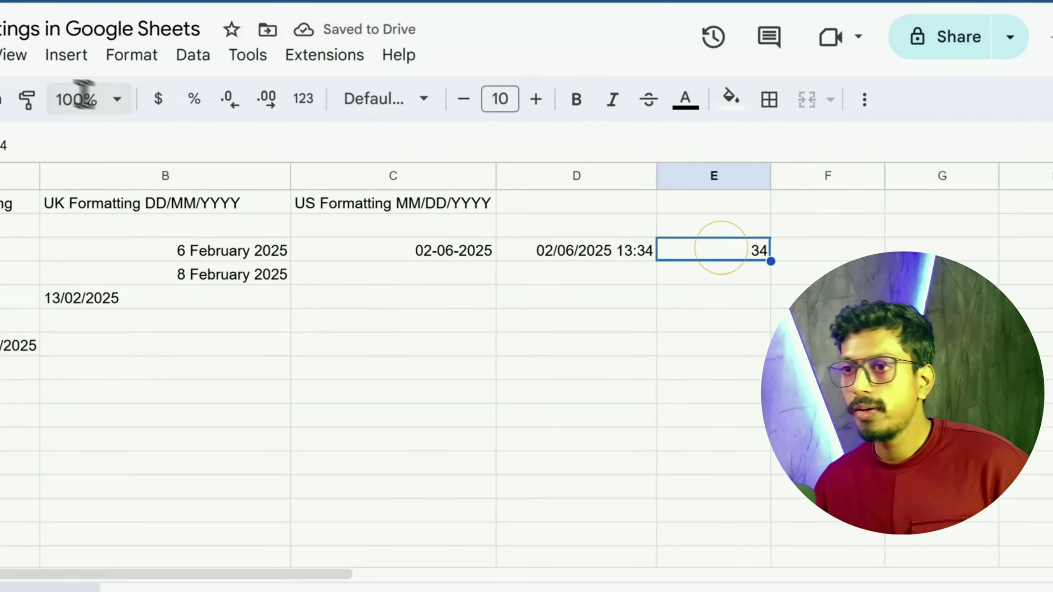
left_click(157, 100)
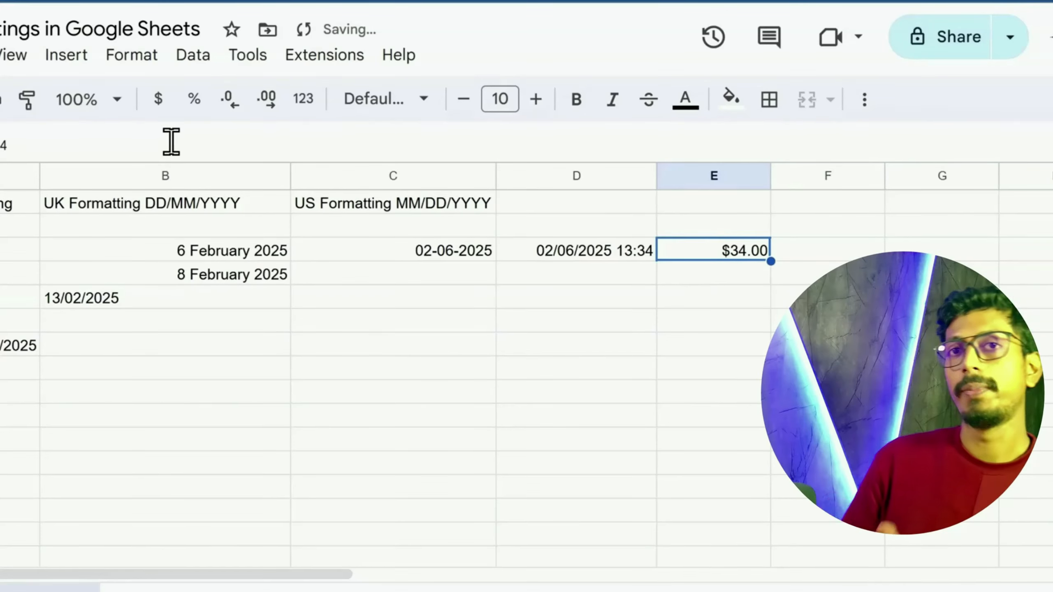
- Search the custom currencies for "pou" and apply the British Pound Sterling format to cell E3
left_click(109, 54)
left_click(266, 131)
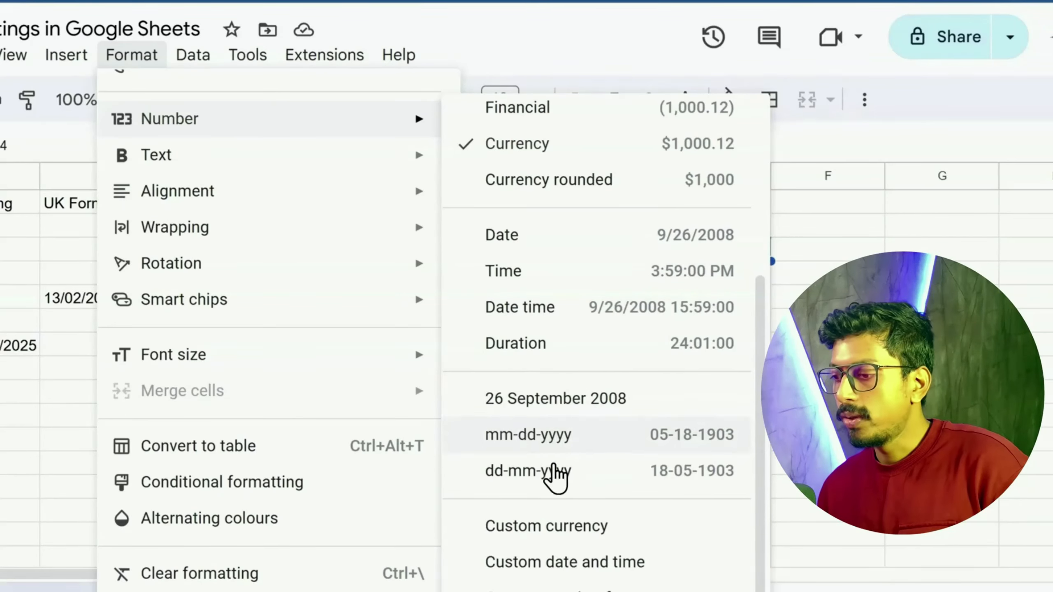
left_click(548, 527)
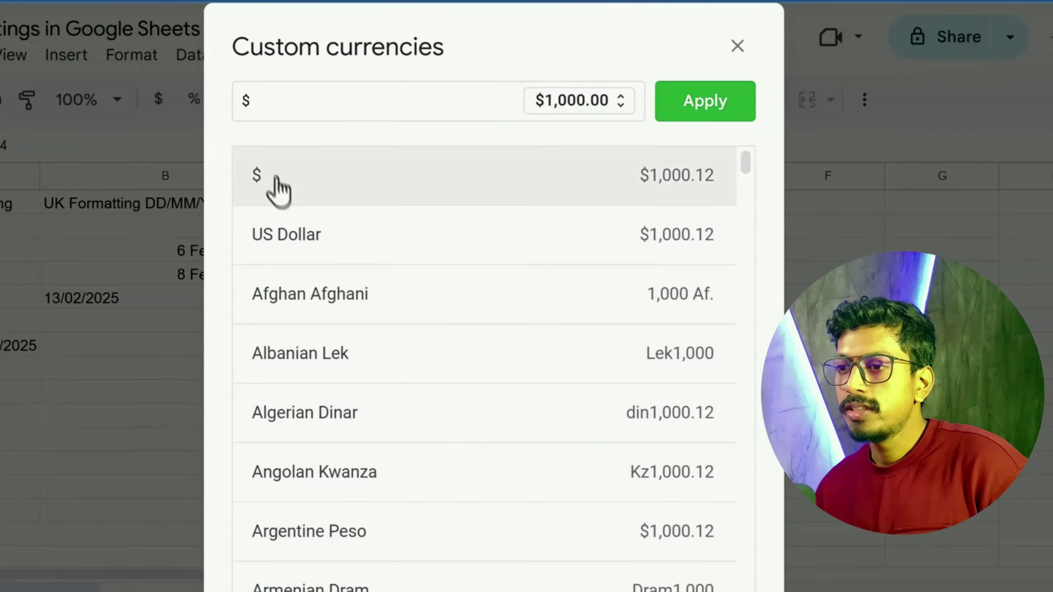
left_click(288, 101)
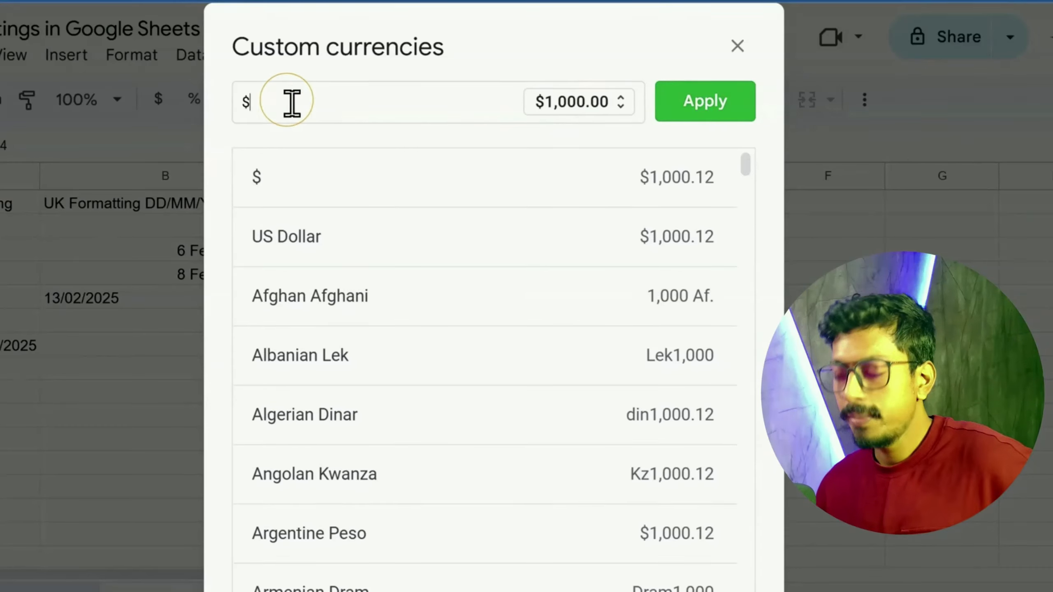
key("BackSpace")
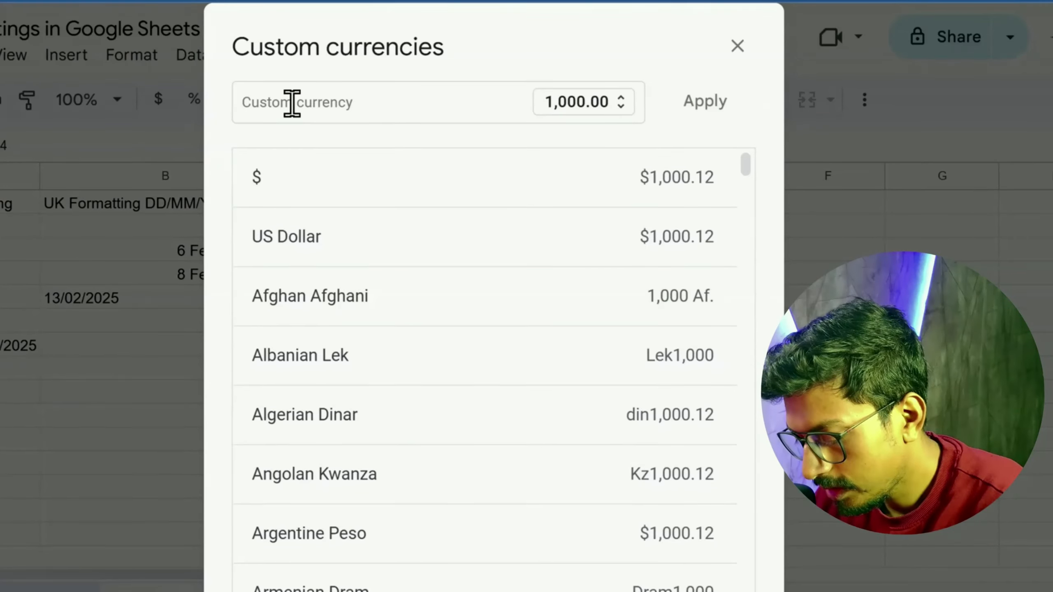
type("pou")
left_click(353, 192)
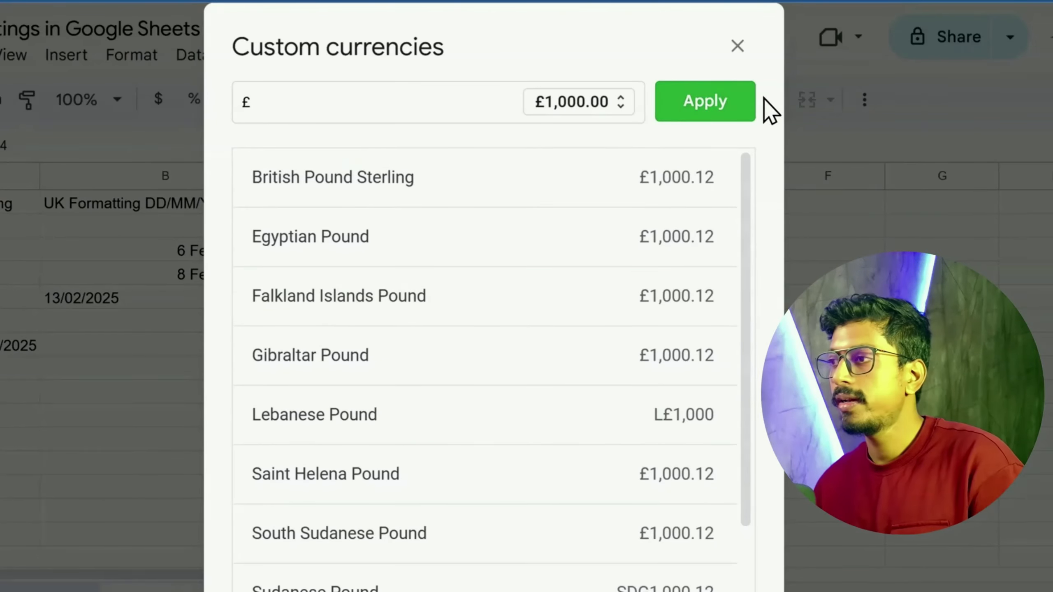
left_click(722, 110)
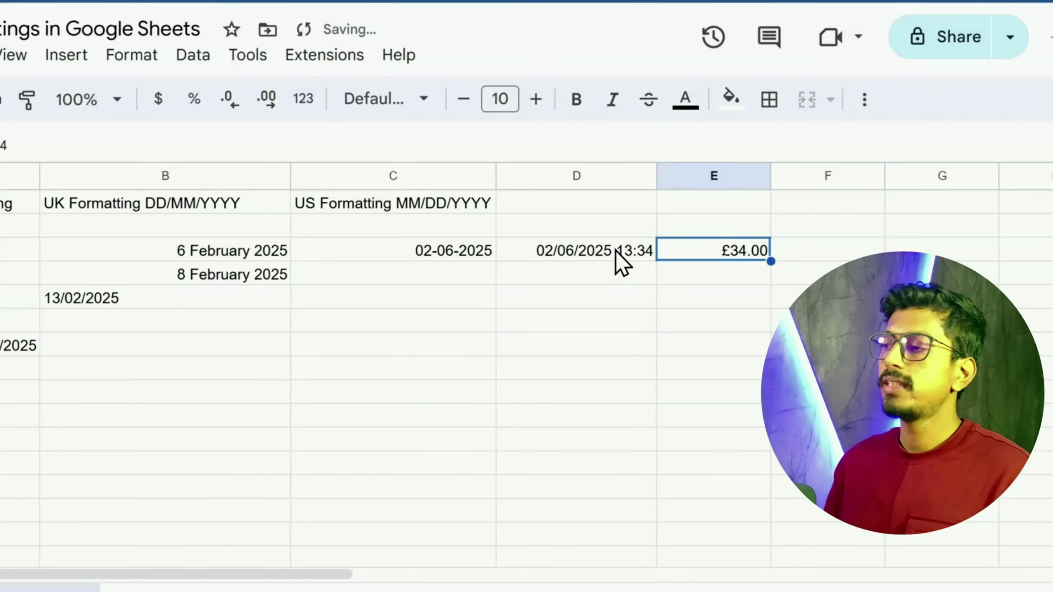